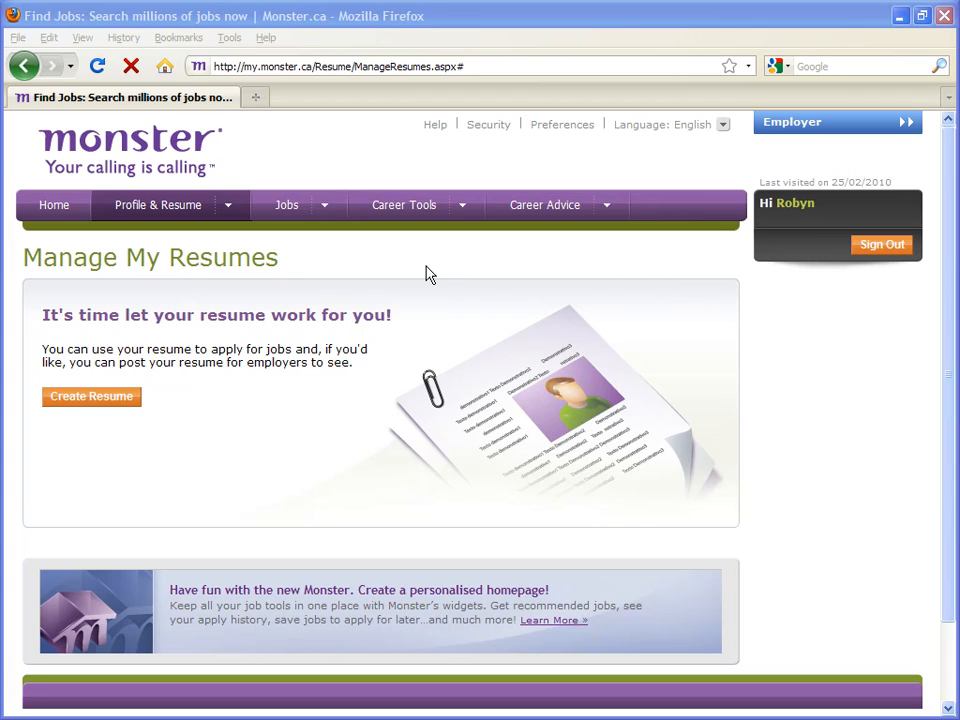
Go to the home page, open the resume section and start creating a new resume.
{"action": "left_click", "coordinate": [57, 207]}
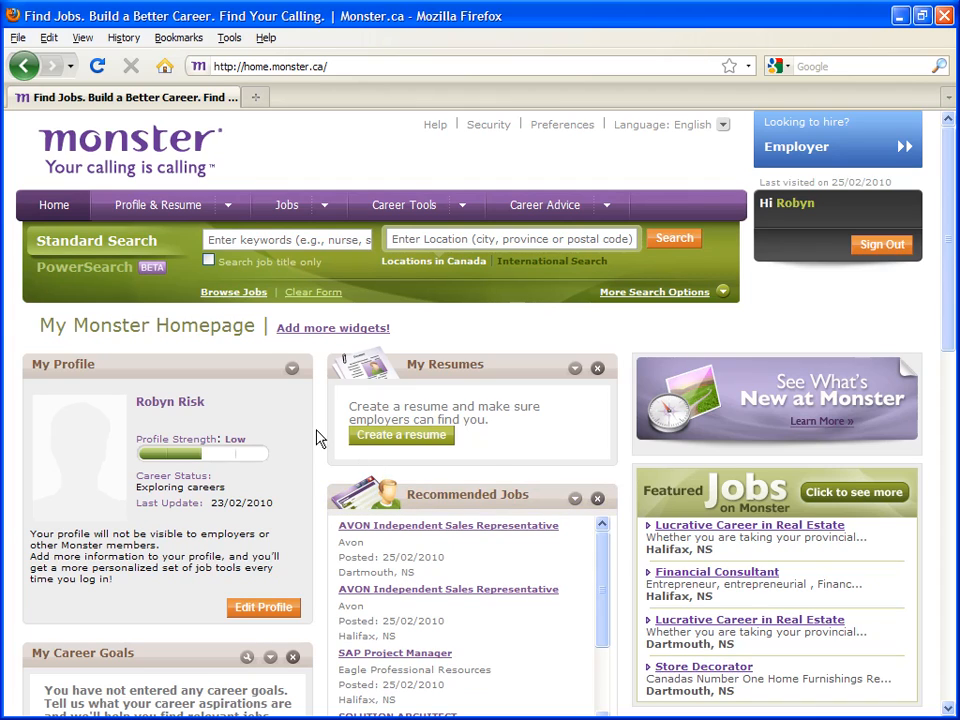
{"action": "mouse_move", "coordinate": [210, 215]}
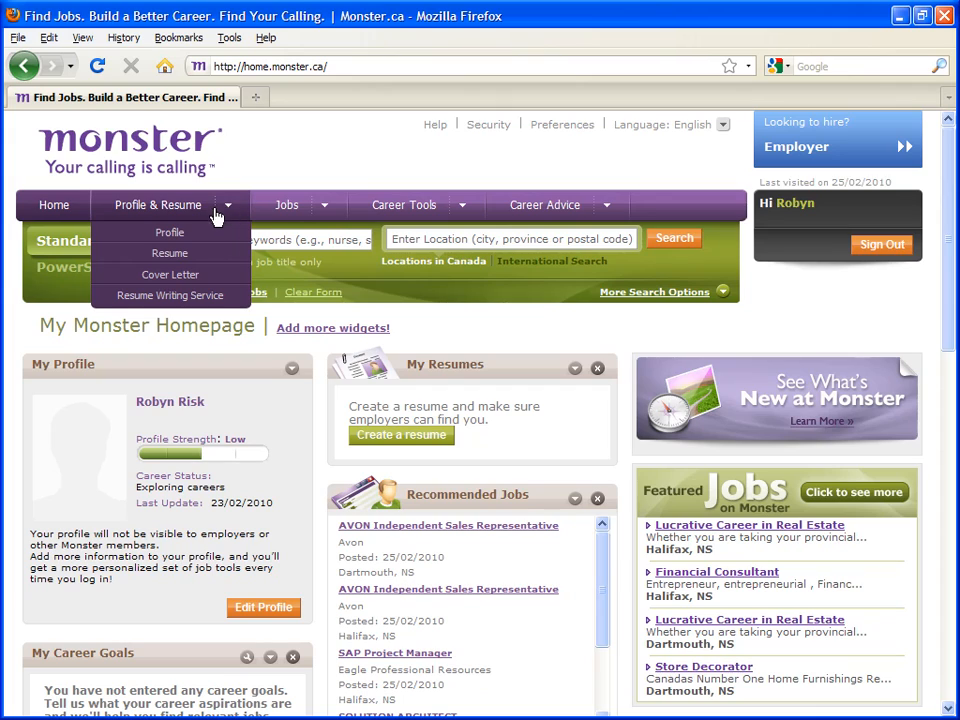
{"action": "left_click", "coordinate": [186, 258]}
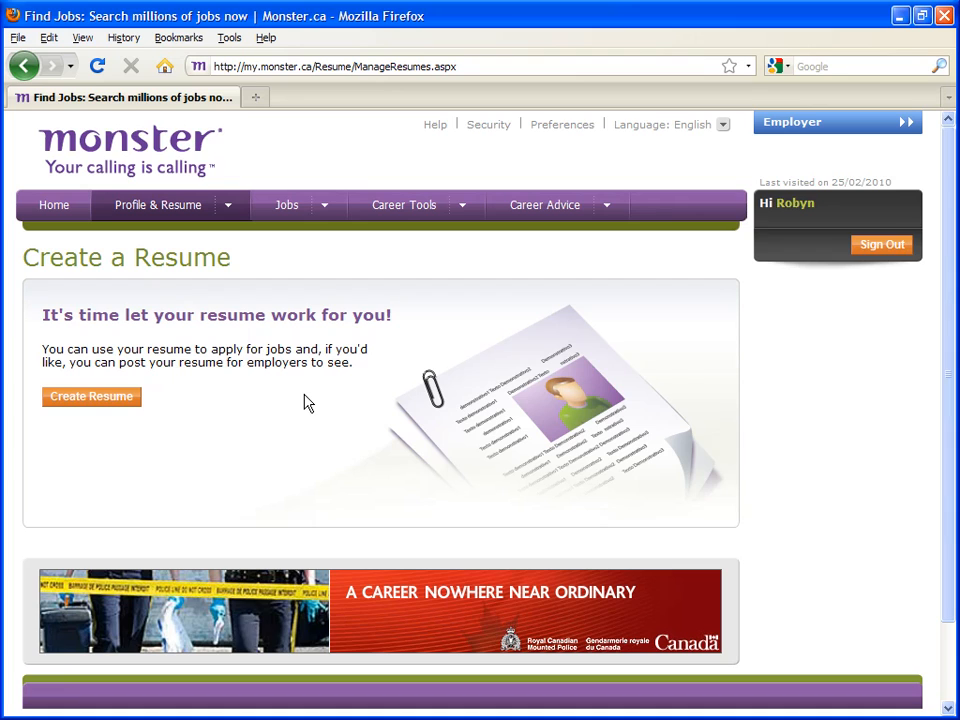
{"action": "left_click", "coordinate": [112, 403]}
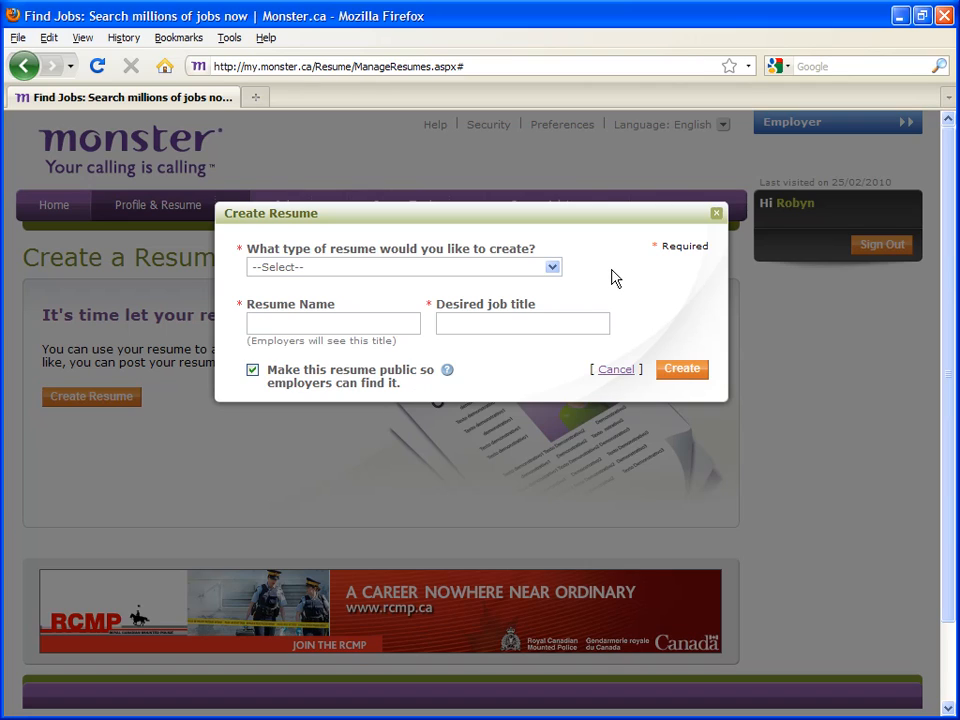
Choose Upload as the resume type and select the file Sample Resume 2.docx from the Desktop.
{"action": "left_click", "coordinate": [552, 268]}
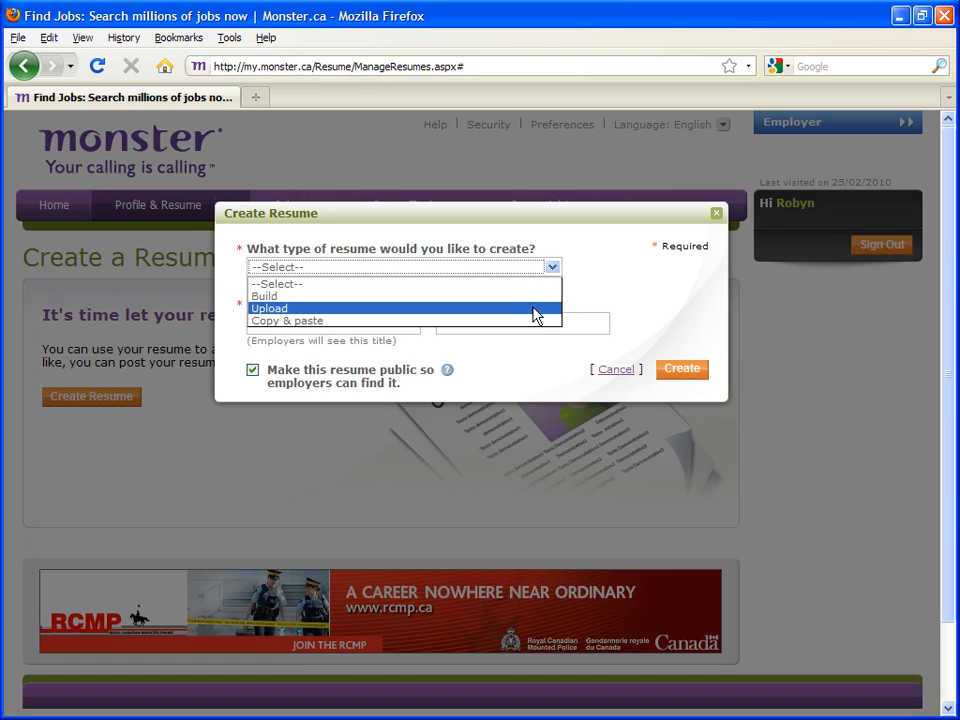
{"action": "left_click", "coordinate": [281, 310]}
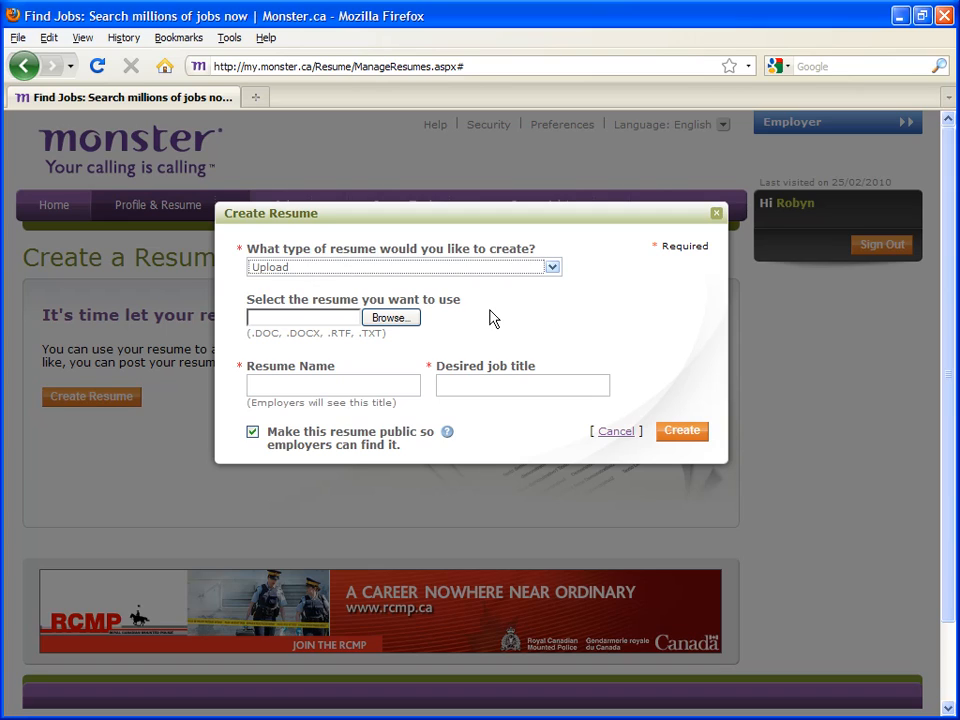
{"action": "left_click", "coordinate": [389, 318]}
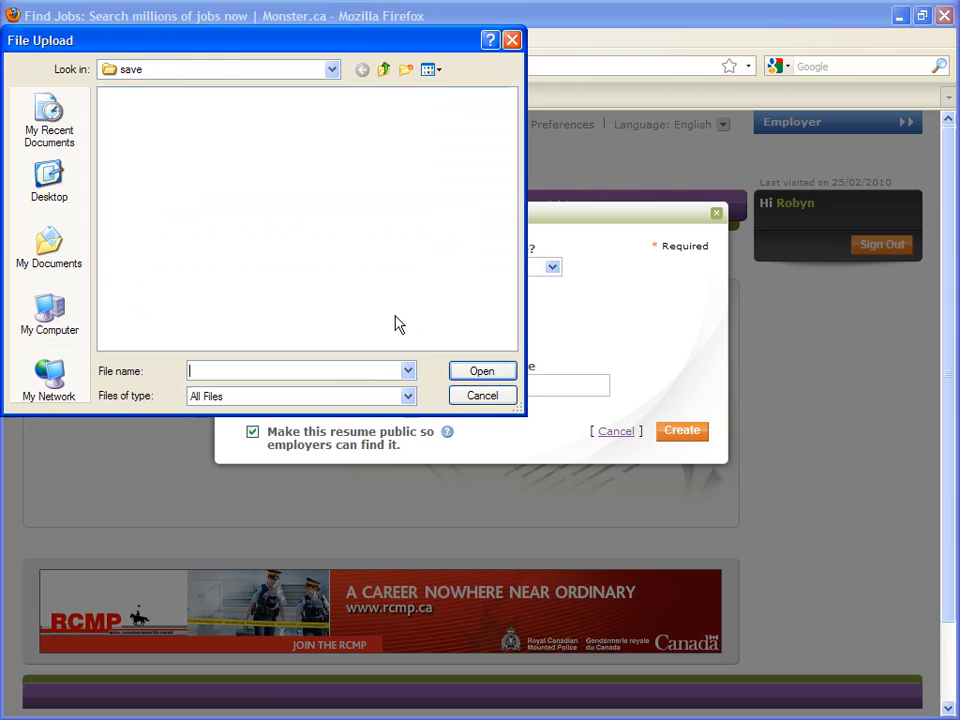
{"action": "left_click", "coordinate": [48, 178]}
{"action": "left_click", "coordinate": [273, 268]}
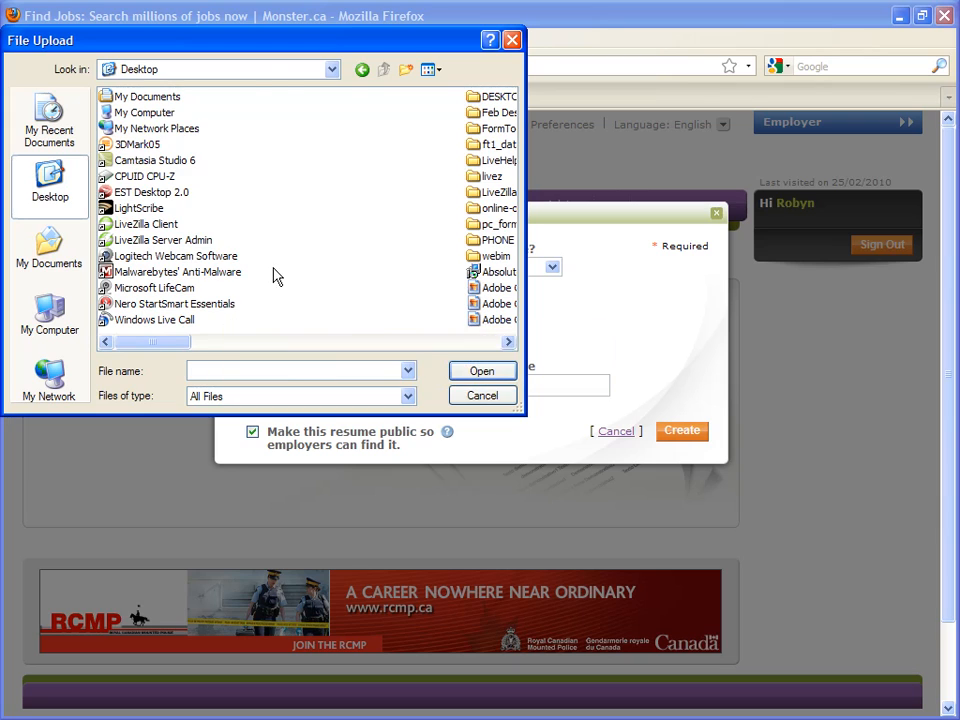
{"action": "key", "text": "s"}
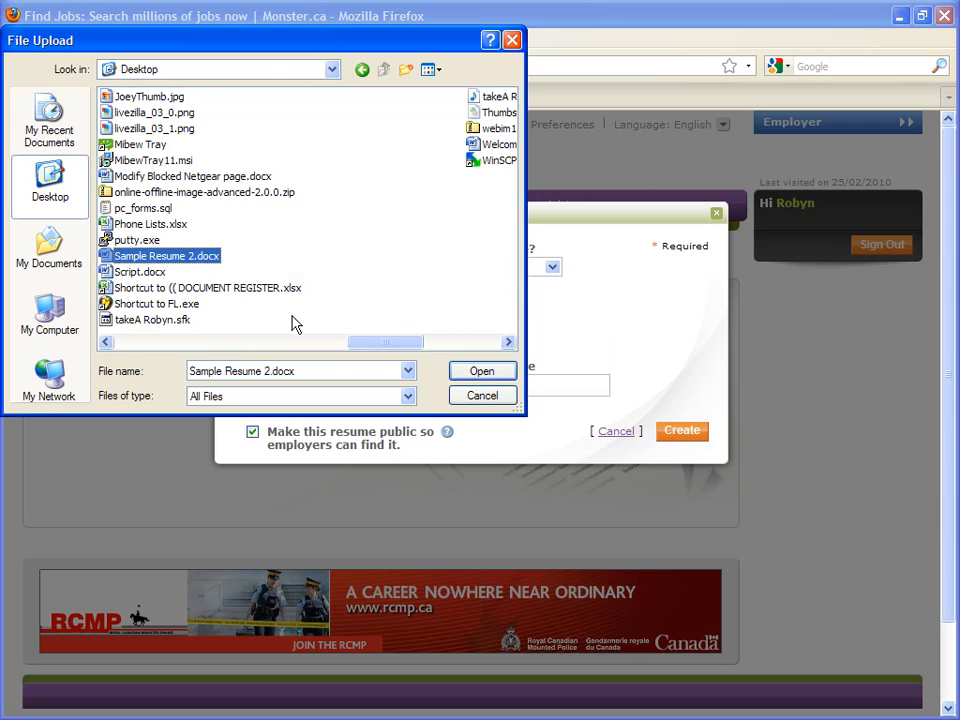
{"action": "left_click", "coordinate": [482, 372]}
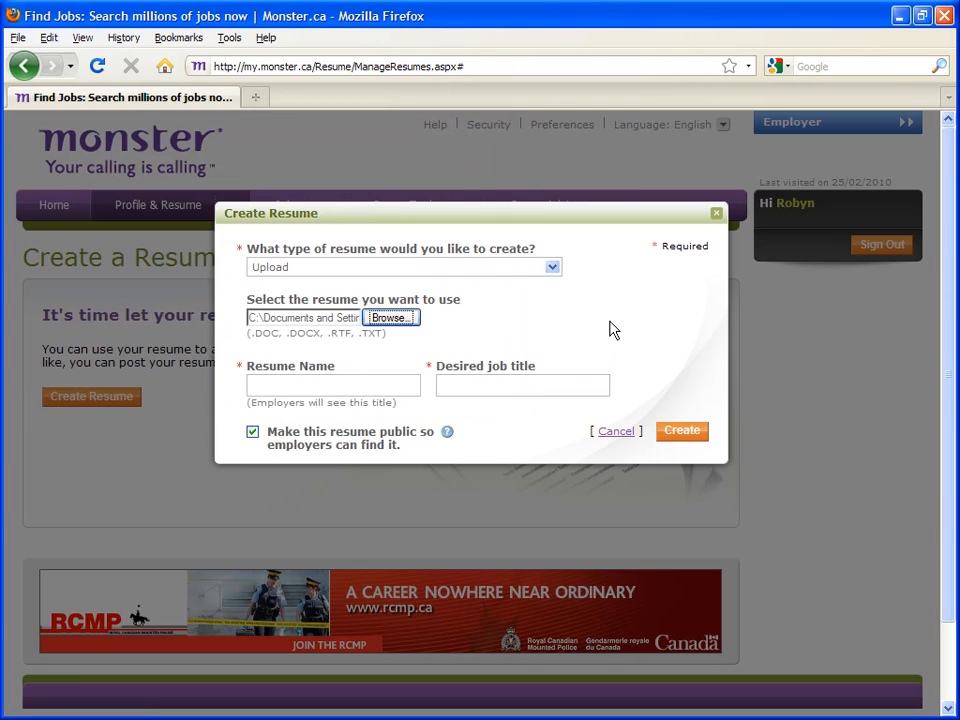
Name the resume "Experienced Payroll Clerk", set the desired job title to Payroll Clerk and create the resume.
{"action": "left_click", "coordinate": [310, 386]}
{"action": "type", "text": "Exper"}
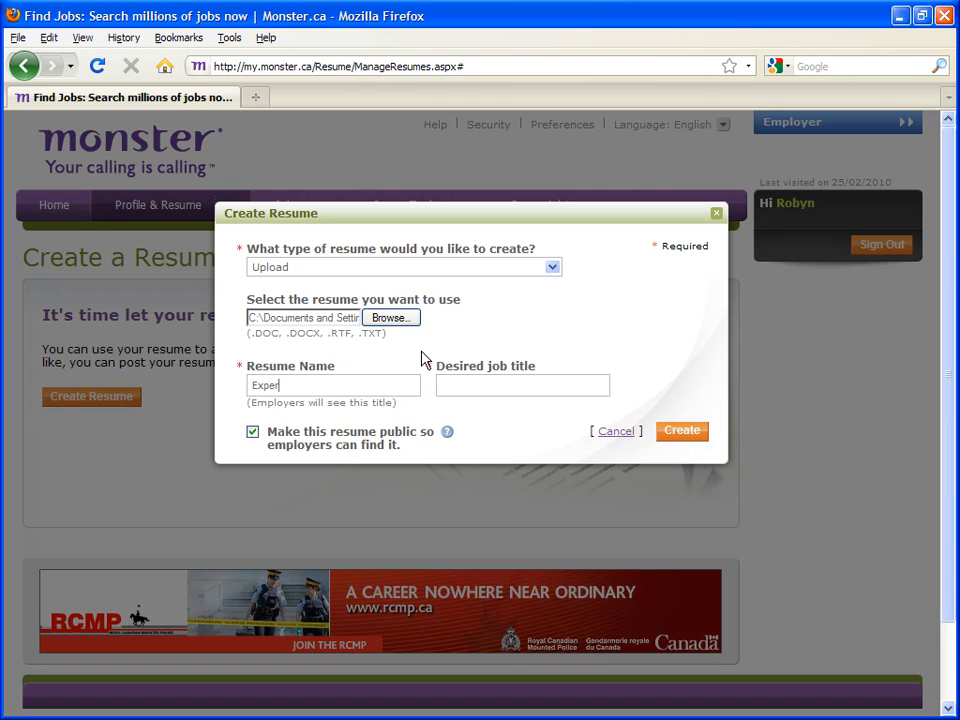
{"action": "type", "text": "ienced Payroll"}
{"action": "type", "text": " Clerk"}
{"action": "type", "text": "Pay"}
{"action": "type", "text": "r"}
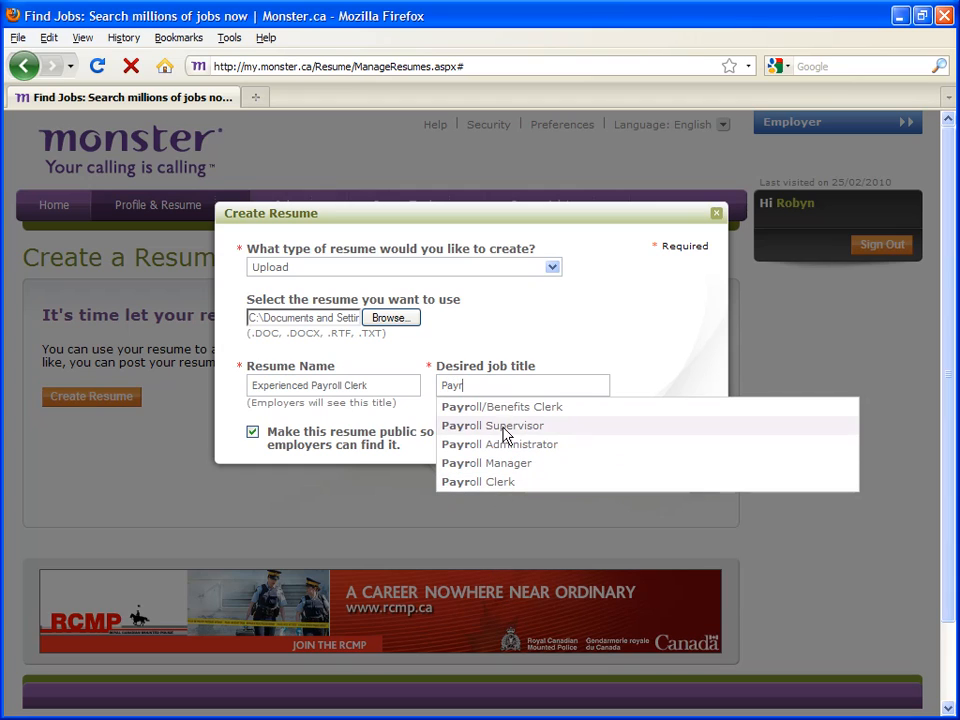
{"action": "left_click", "coordinate": [487, 489]}
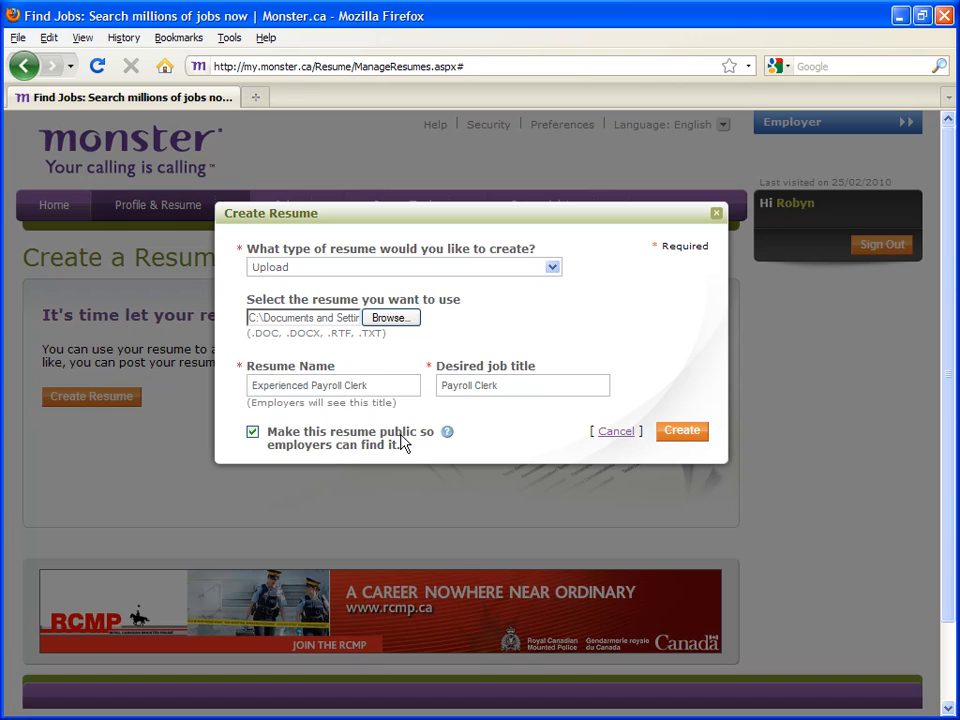
{"action": "left_click", "coordinate": [684, 433]}
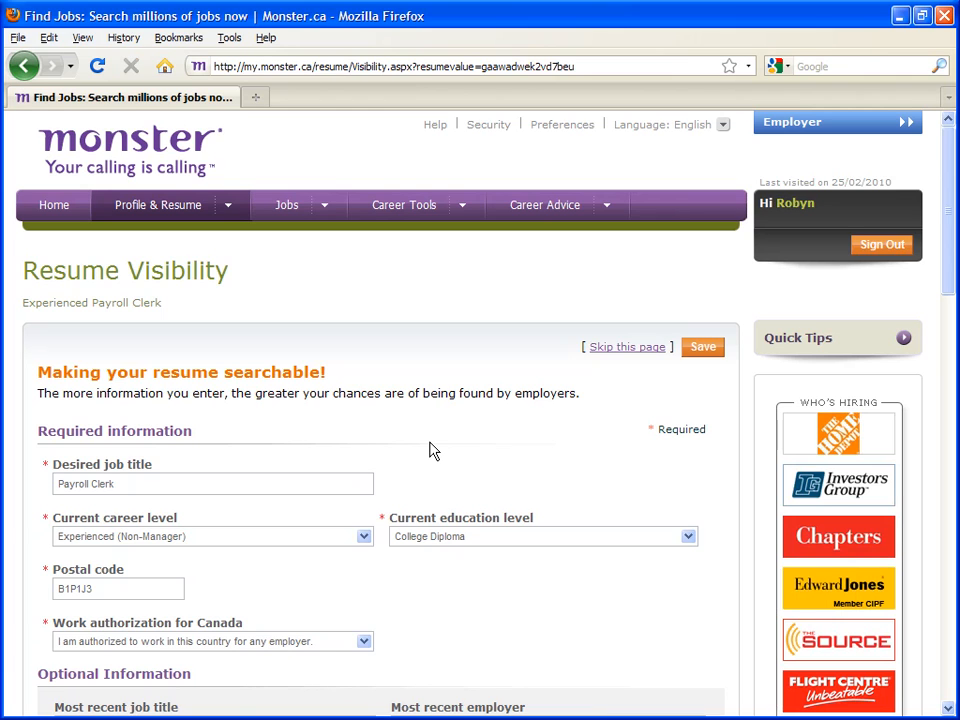
Review the available options for current career level, current education level and work authorization for Canada in the required information.
{"action": "scroll", "coordinate": [484, 435], "scroll_direction": "down", "scroll_amount": 2}
{"action": "scroll", "coordinate": [484, 435], "scroll_direction": "down", "scroll_amount": 2}
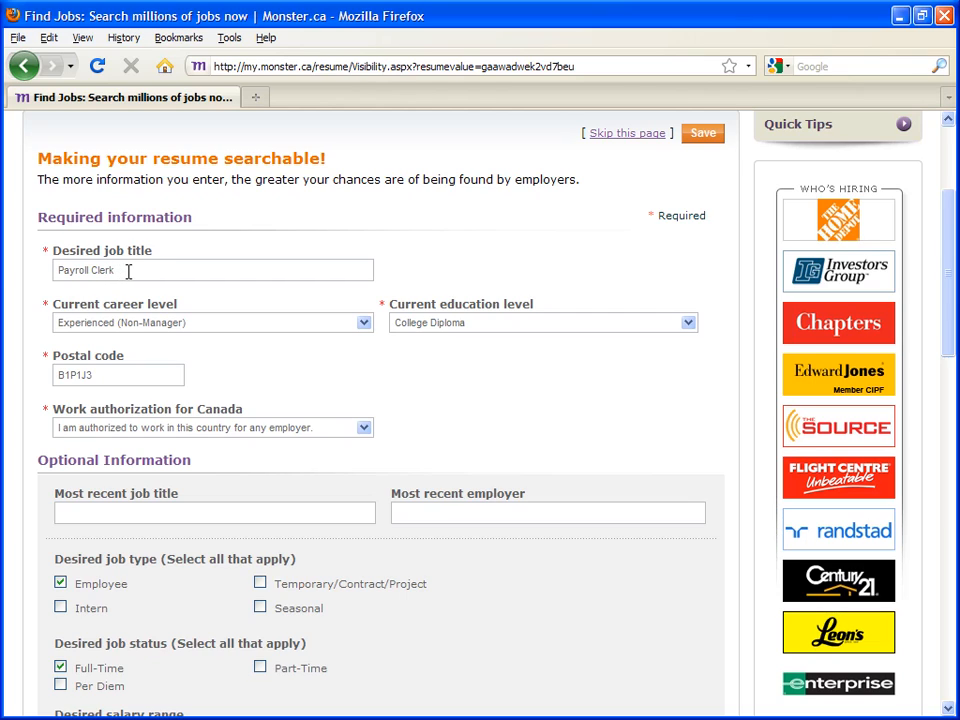
{"action": "left_click", "coordinate": [366, 326]}
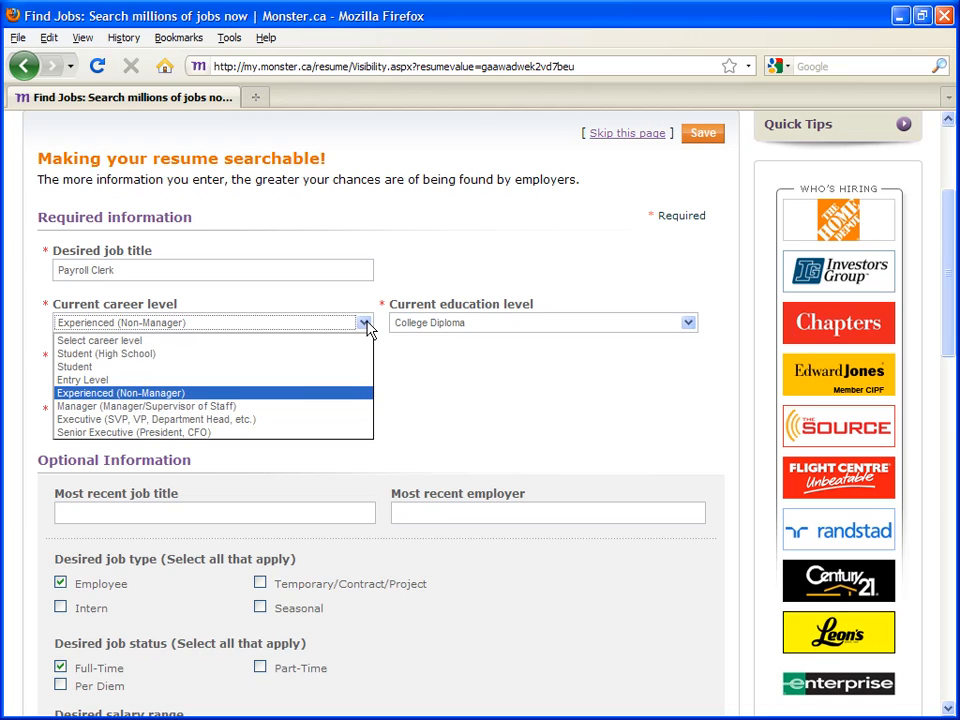
{"action": "left_click", "coordinate": [166, 393]}
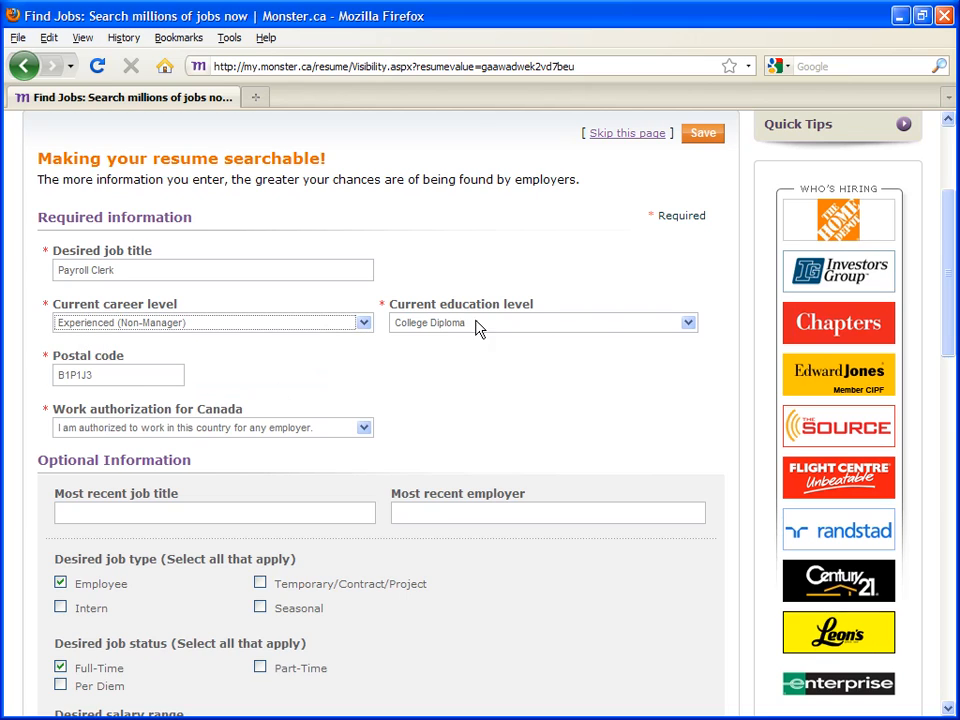
{"action": "left_click", "coordinate": [688, 324]}
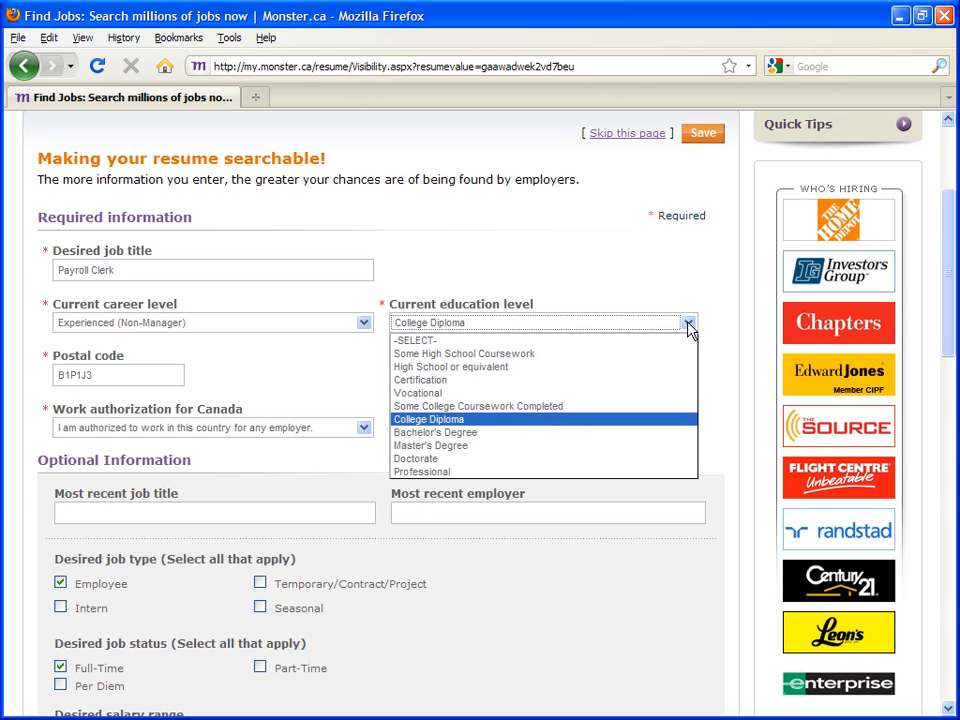
{"action": "left_click", "coordinate": [688, 327]}
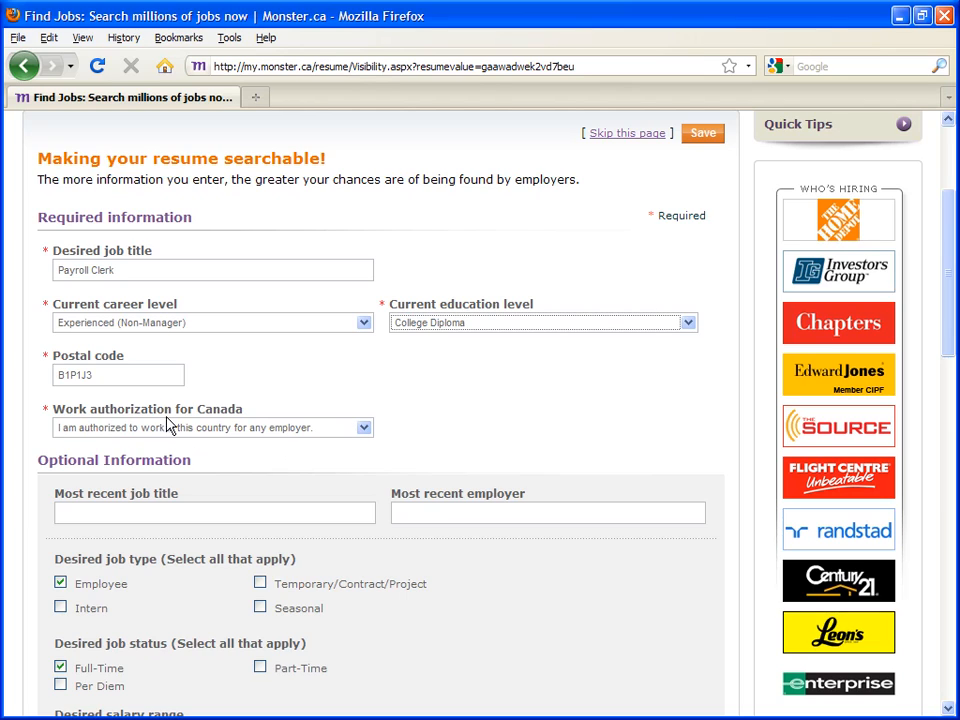
{"action": "left_click", "coordinate": [365, 430]}
{"action": "left_click", "coordinate": [365, 430]}
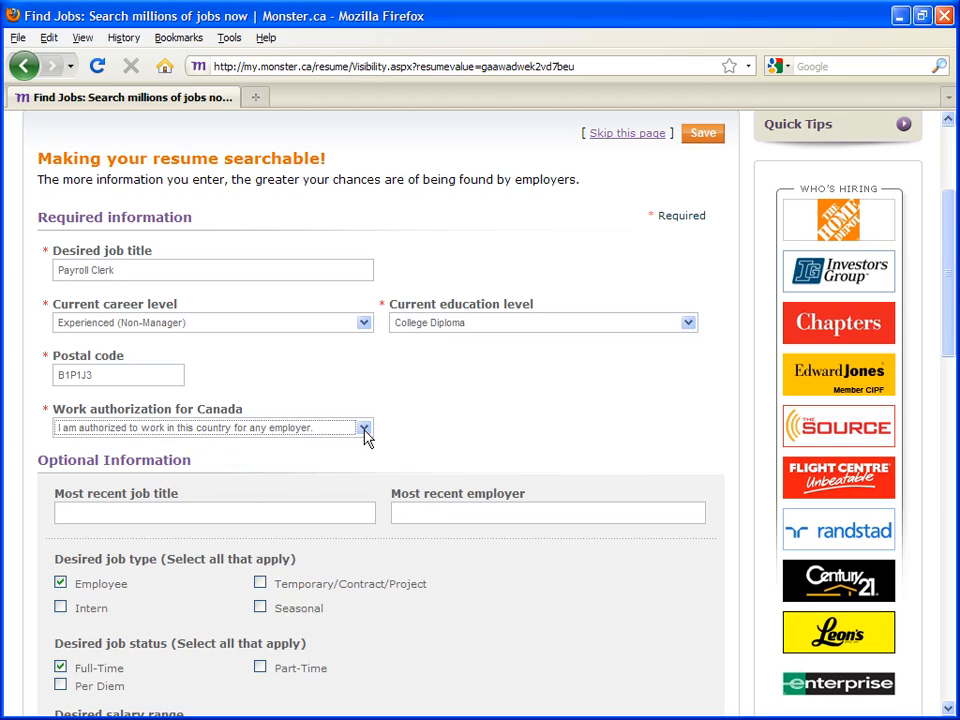
{"action": "left_click", "coordinate": [365, 430]}
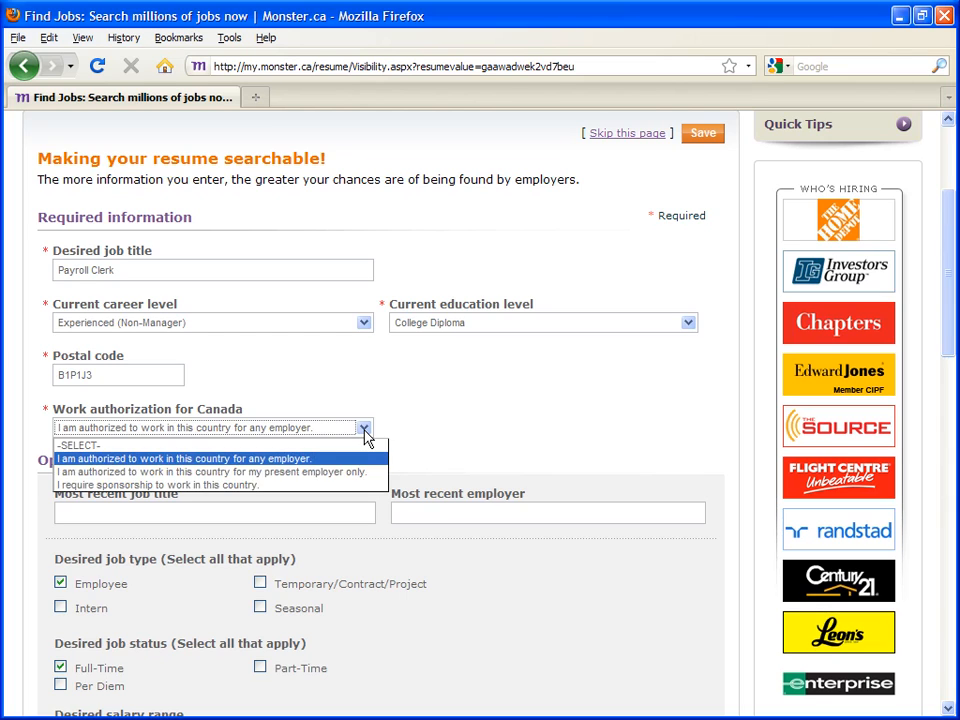
{"action": "left_click", "coordinate": [365, 430]}
Enter Payroll Clerk as the most recent job title and ABC Company as the most recent employer.
{"action": "scroll", "coordinate": [452, 407], "scroll_direction": "down", "scroll_amount": 4}
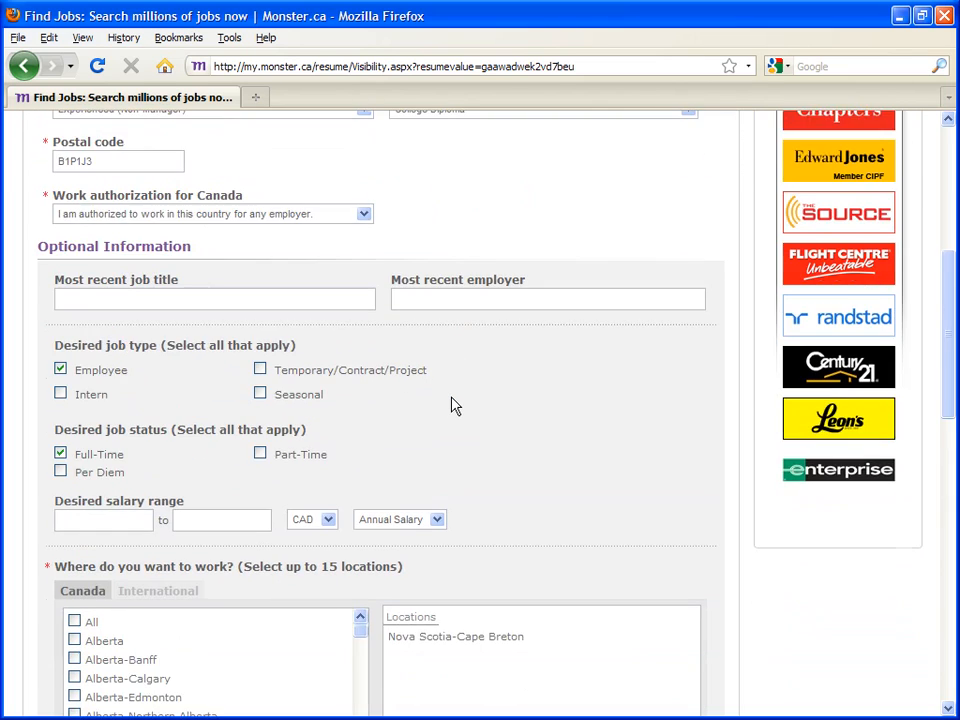
{"action": "scroll", "coordinate": [453, 405], "scroll_direction": "down", "scroll_amount": 1}
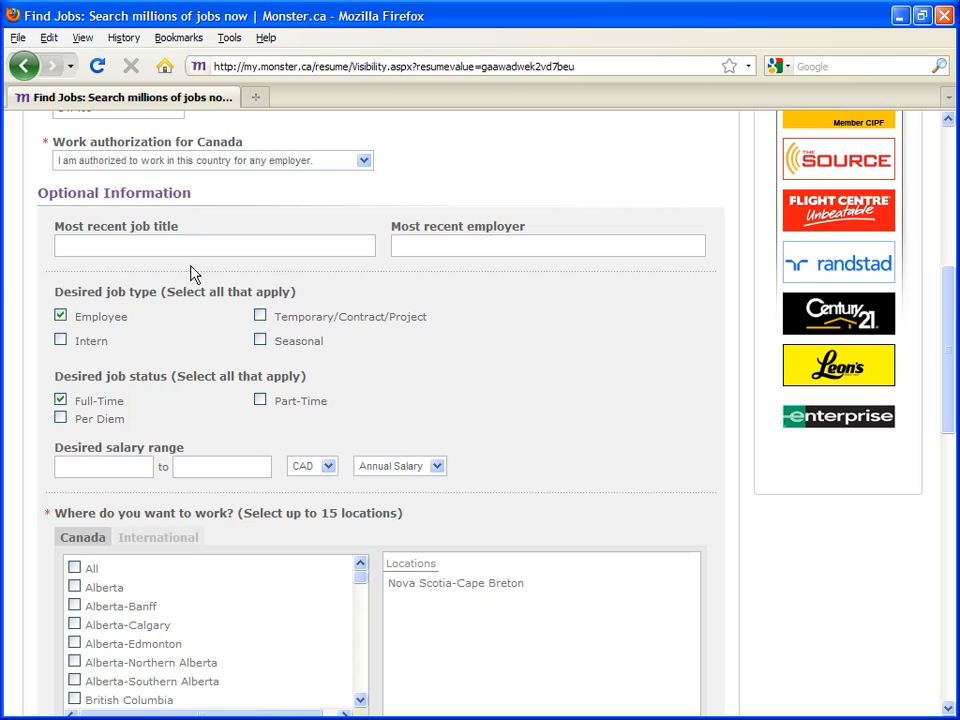
{"action": "left_click", "coordinate": [88, 246]}
{"action": "type", "text": "Payr"}
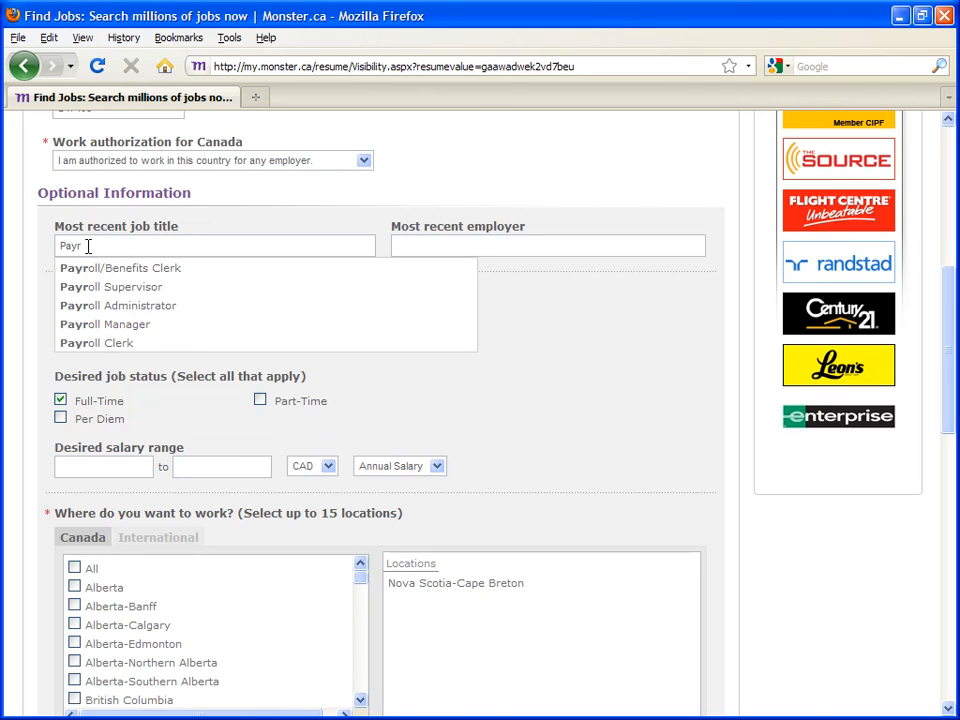
{"action": "left_click", "coordinate": [80, 343]}
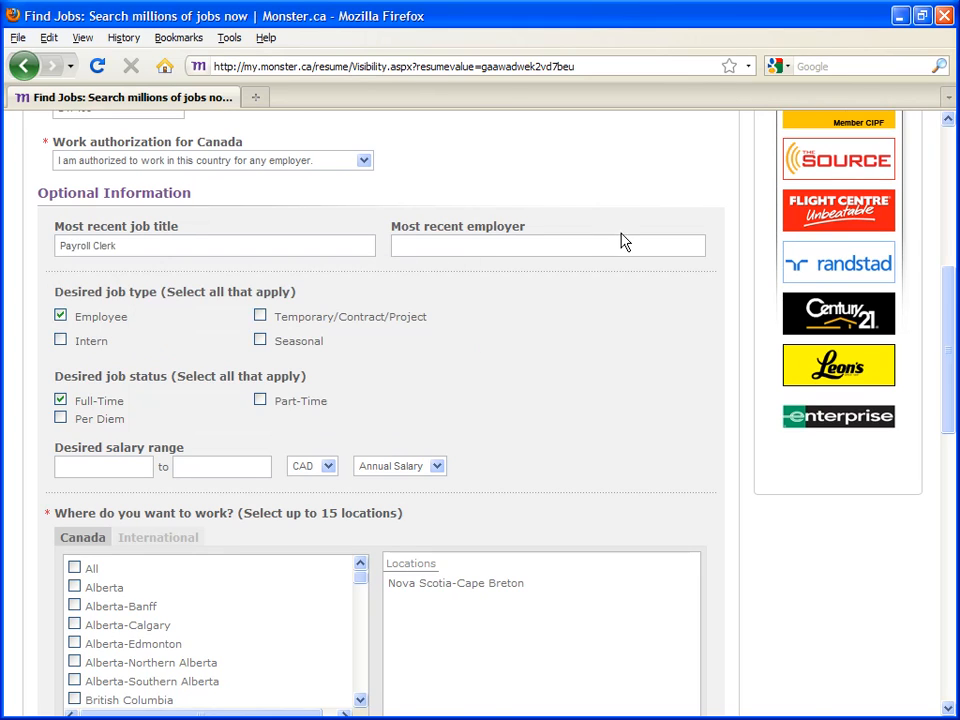
{"action": "left_click", "coordinate": [521, 249]}
{"action": "type", "text": "ABC Company"}
Add Temporary/Contract/Project to the desired job types and Part-Time to the desired job status.
{"action": "left_click", "coordinate": [261, 316]}
{"action": "left_click", "coordinate": [260, 340]}
{"action": "left_click", "coordinate": [261, 341]}
{"action": "scroll", "coordinate": [497, 341], "scroll_direction": "down", "scroll_amount": 1}
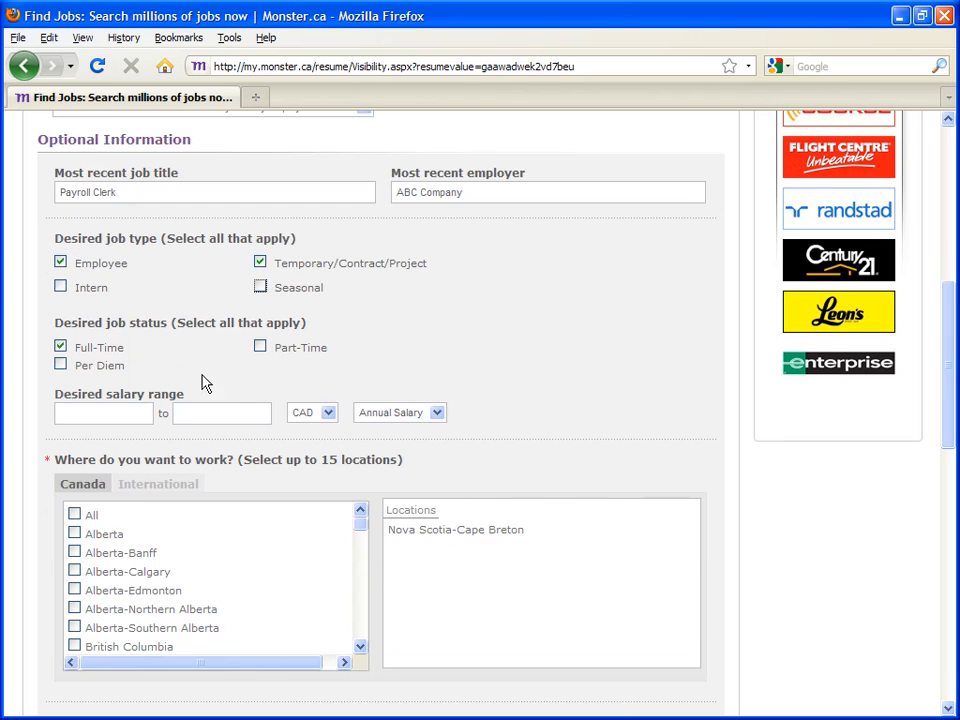
{"action": "left_click", "coordinate": [261, 347]}
{"action": "scroll", "coordinate": [497, 300], "scroll_direction": "down", "scroll_amount": 1}
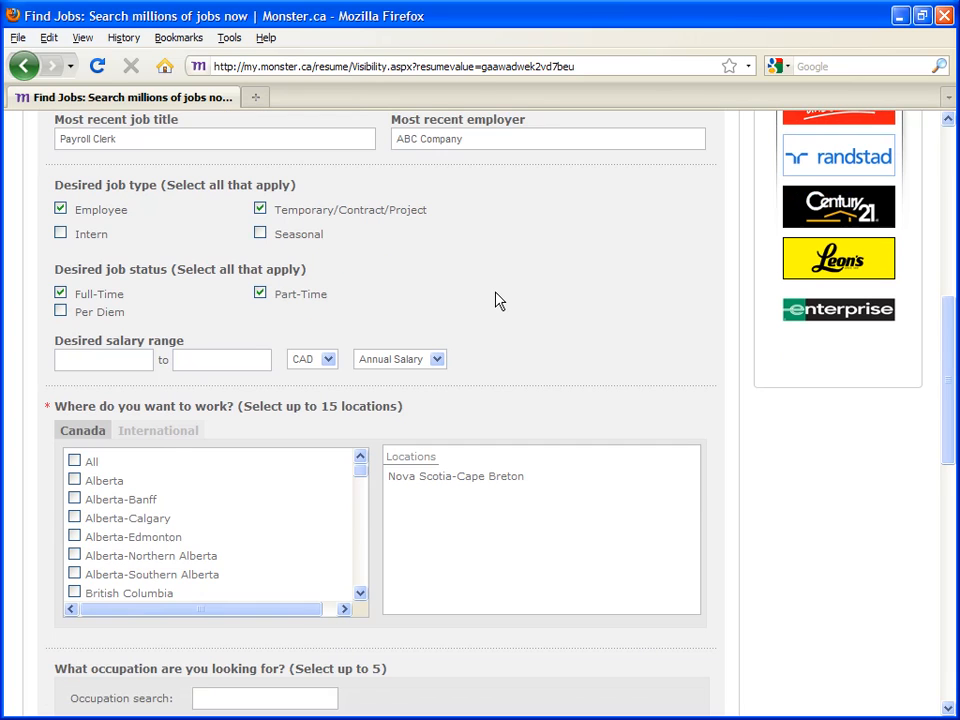
{"action": "left_click", "coordinate": [205, 360]}
{"action": "key", "text": "Tab"}
Add Nova Scotia-Halifax Regional Area to the desired work locations in Canada.
{"action": "scroll", "coordinate": [482, 289], "scroll_direction": "down", "scroll_amount": 3}
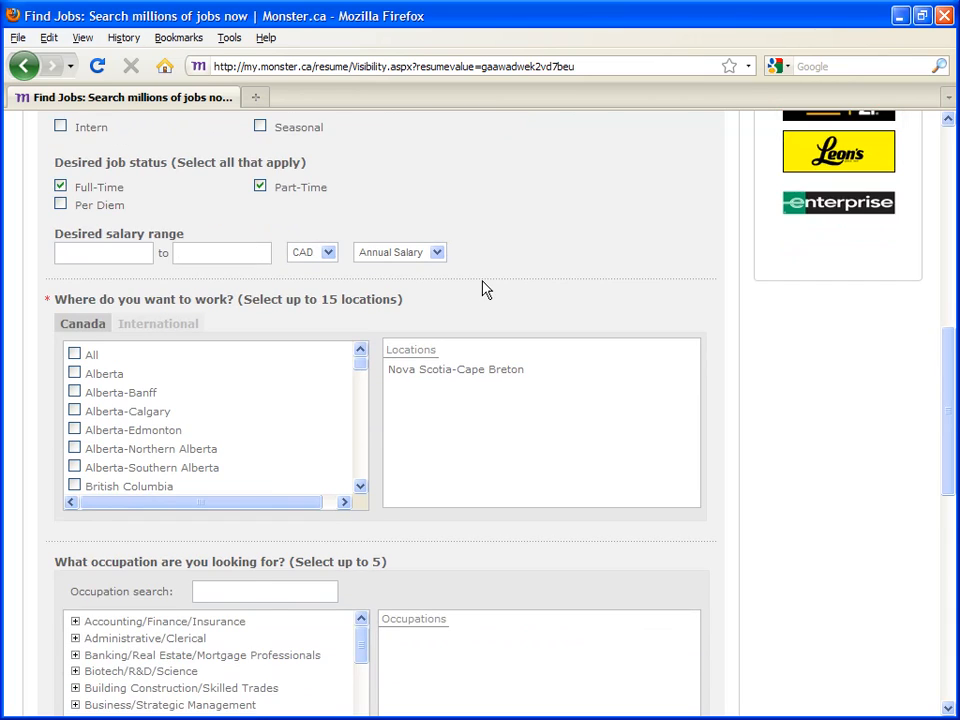
{"action": "mouse_move", "coordinate": [484, 316]}
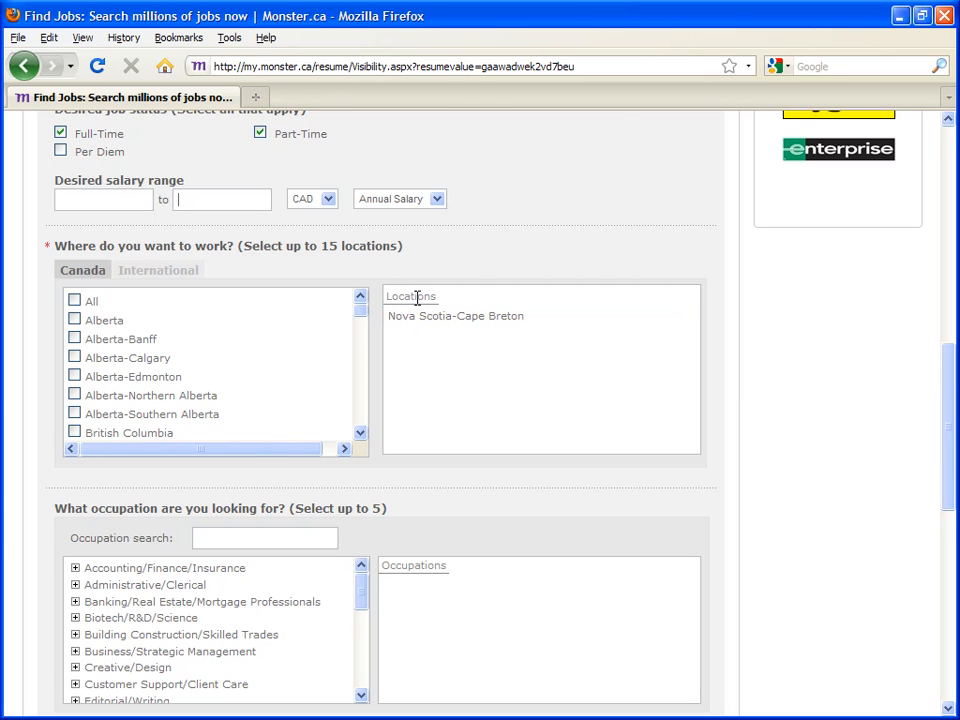
{"action": "left_click", "coordinate": [360, 433]}
{"action": "scroll", "coordinate": [366, 437], "scroll_direction": "down", "scroll_amount": 6}
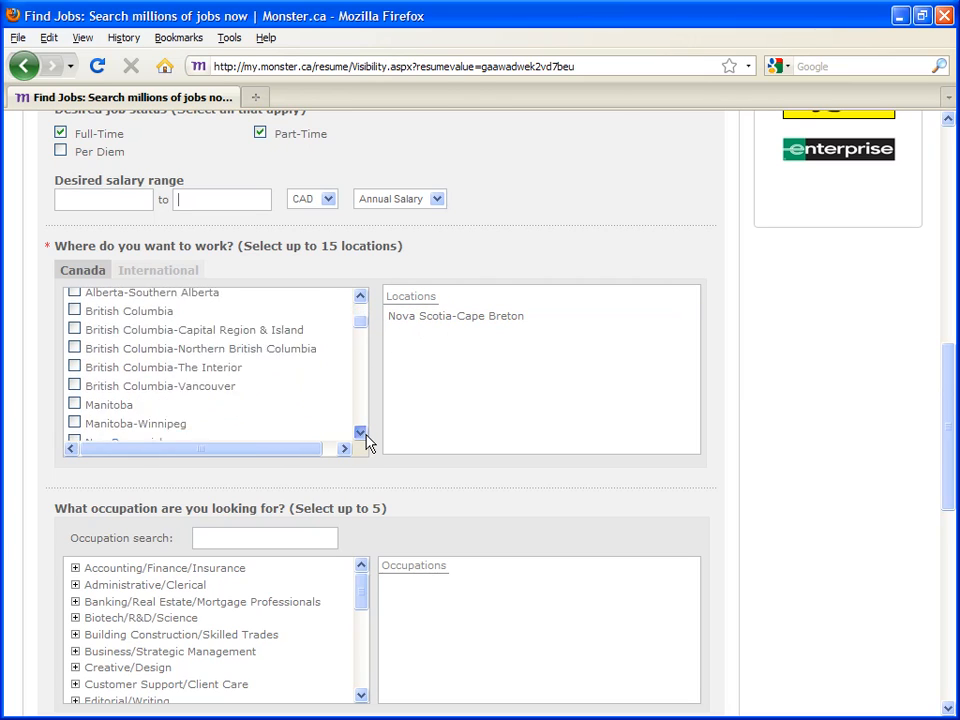
{"action": "scroll", "coordinate": [366, 437], "scroll_direction": "down", "scroll_amount": 2}
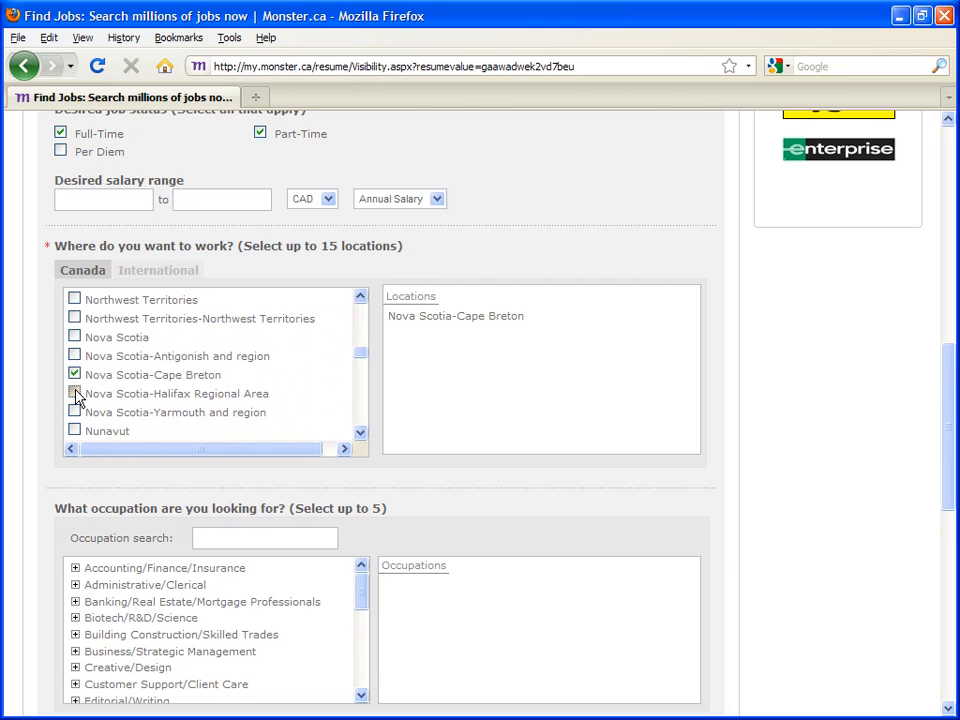
{"action": "left_click", "coordinate": [74, 394]}
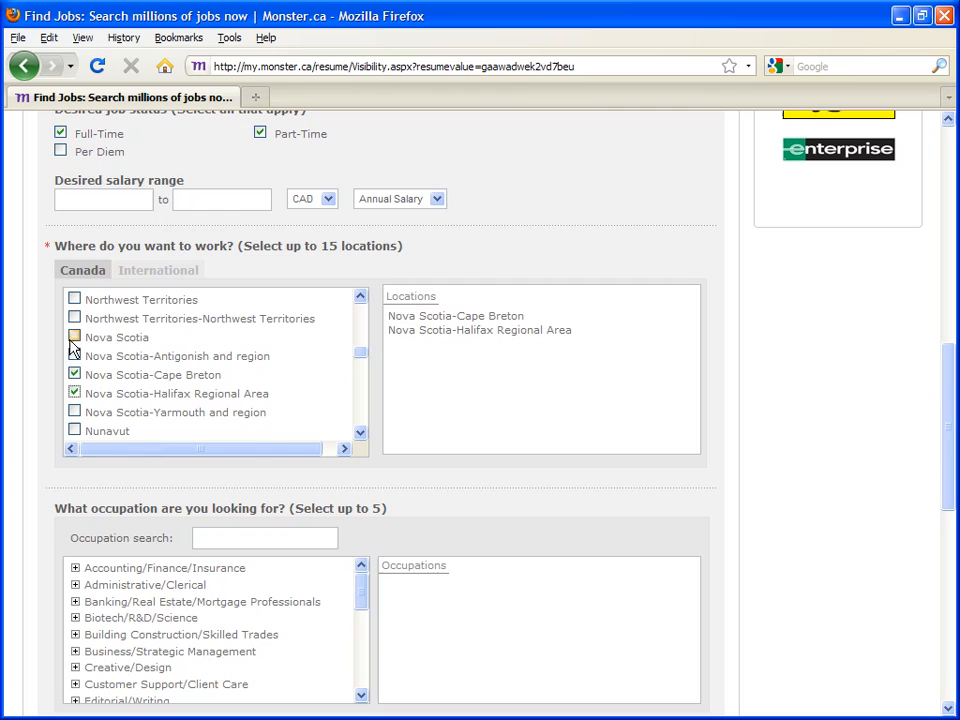
{"action": "left_click", "coordinate": [75, 430]}
{"action": "left_click", "coordinate": [75, 430]}
Add Accounts Payable/Receivable, Actuarial Analysis, Audit, Bookkeeping, and Claims Review and Adjusting from Accounting/Finance/Insurance to the desired occupations.
{"action": "scroll", "coordinate": [446, 495], "scroll_direction": "down", "scroll_amount": 3}
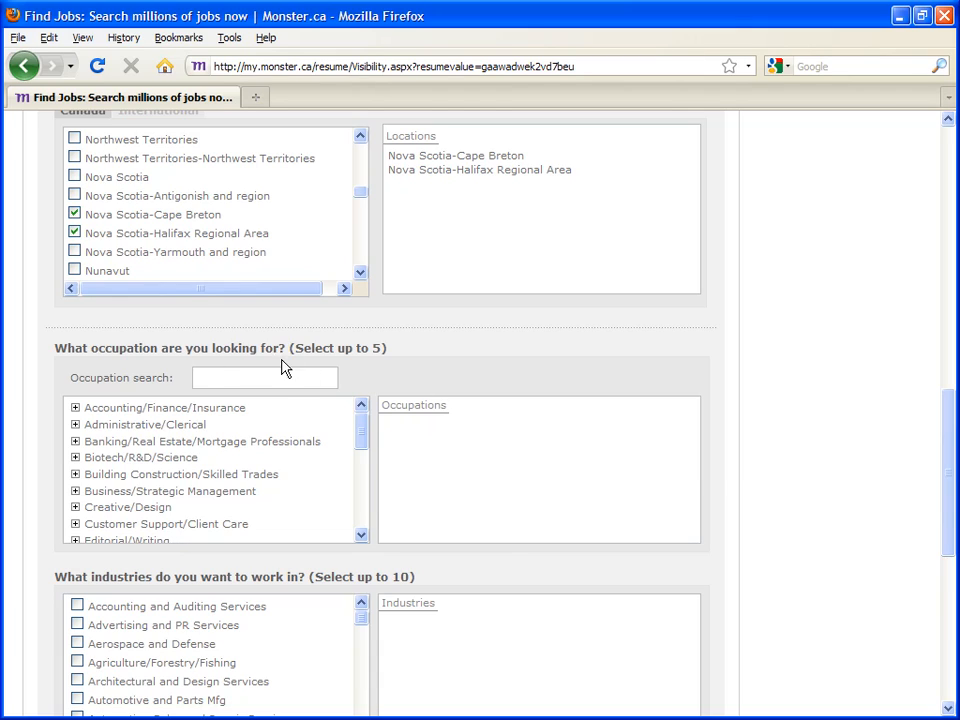
{"action": "left_click", "coordinate": [75, 408]}
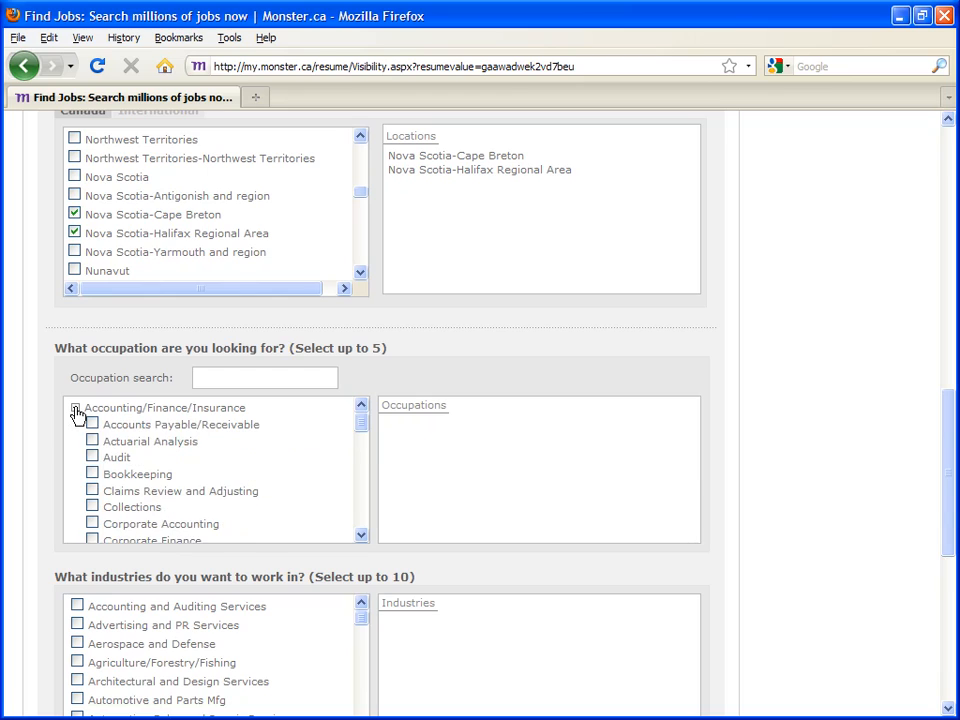
{"action": "left_click", "coordinate": [92, 424]}
{"action": "left_click", "coordinate": [92, 441]}
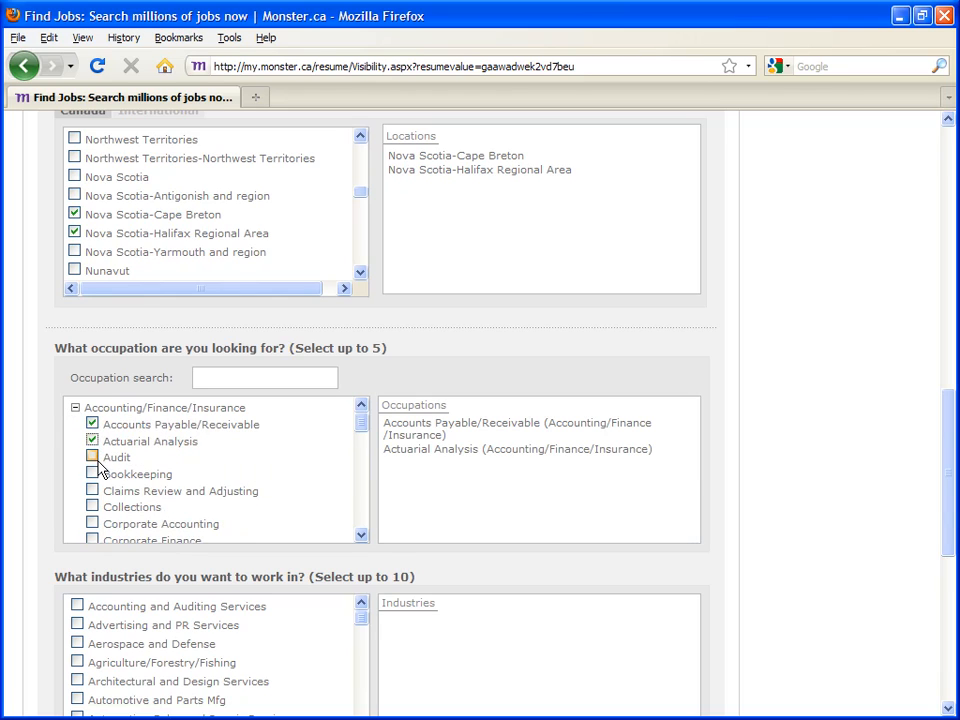
{"action": "left_click", "coordinate": [92, 457]}
{"action": "left_click", "coordinate": [92, 474]}
{"action": "left_click", "coordinate": [92, 490]}
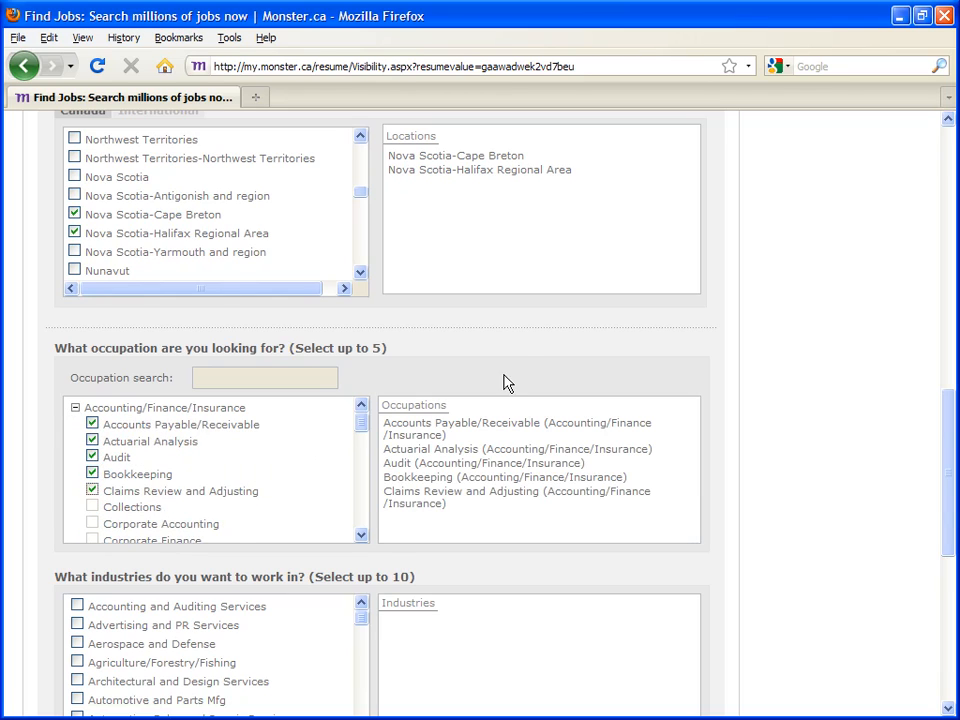
Add Accounting and Auditing Services to the desired industries and set willingness to travel to Up to 25% travel.
{"action": "scroll", "coordinate": [518, 358], "scroll_direction": "down", "scroll_amount": 5}
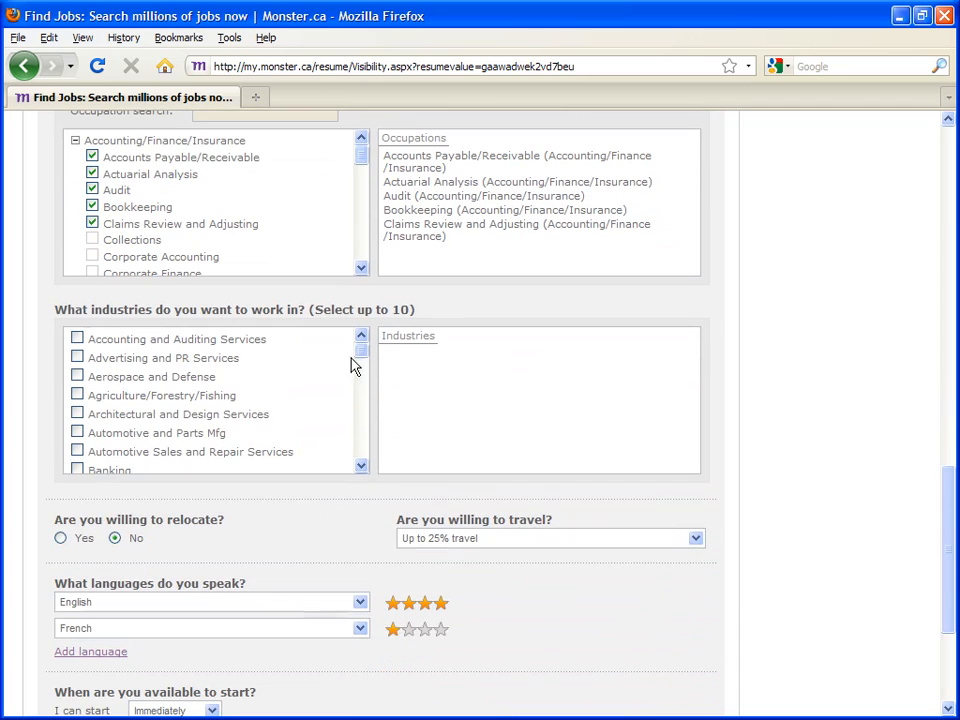
{"action": "left_click", "coordinate": [77, 339]}
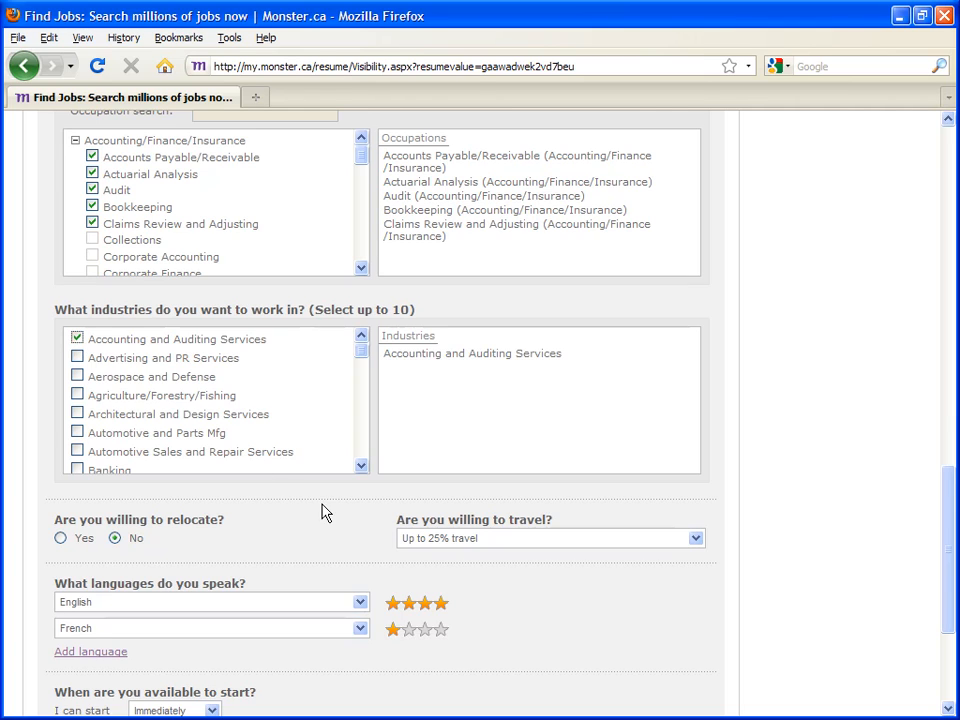
{"action": "scroll", "coordinate": [322, 505], "scroll_direction": "down", "scroll_amount": 3}
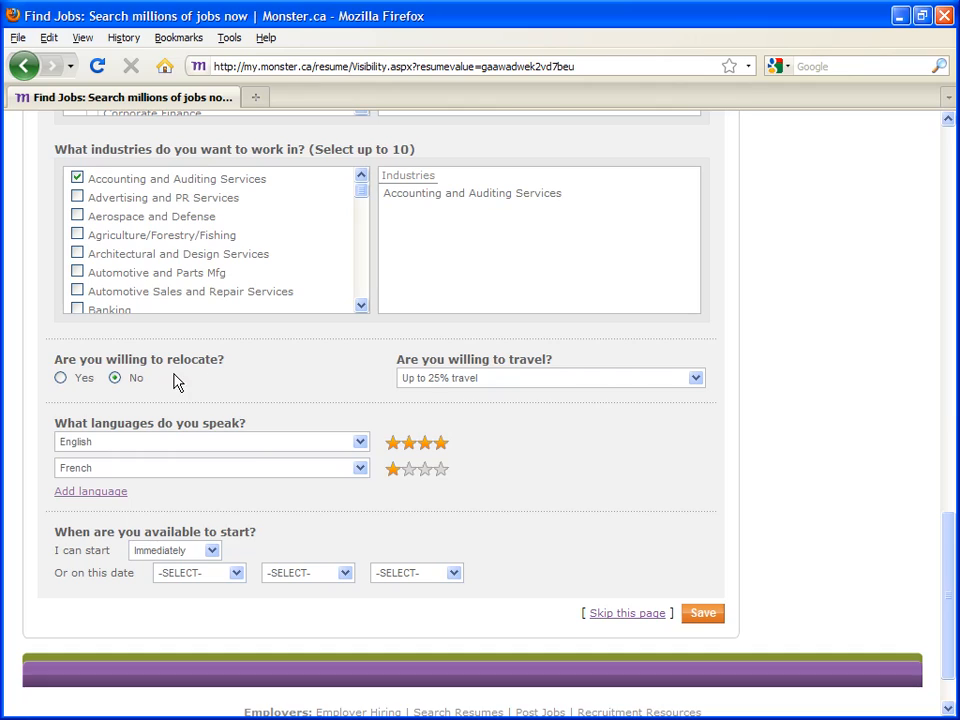
{"action": "left_click", "coordinate": [696, 379]}
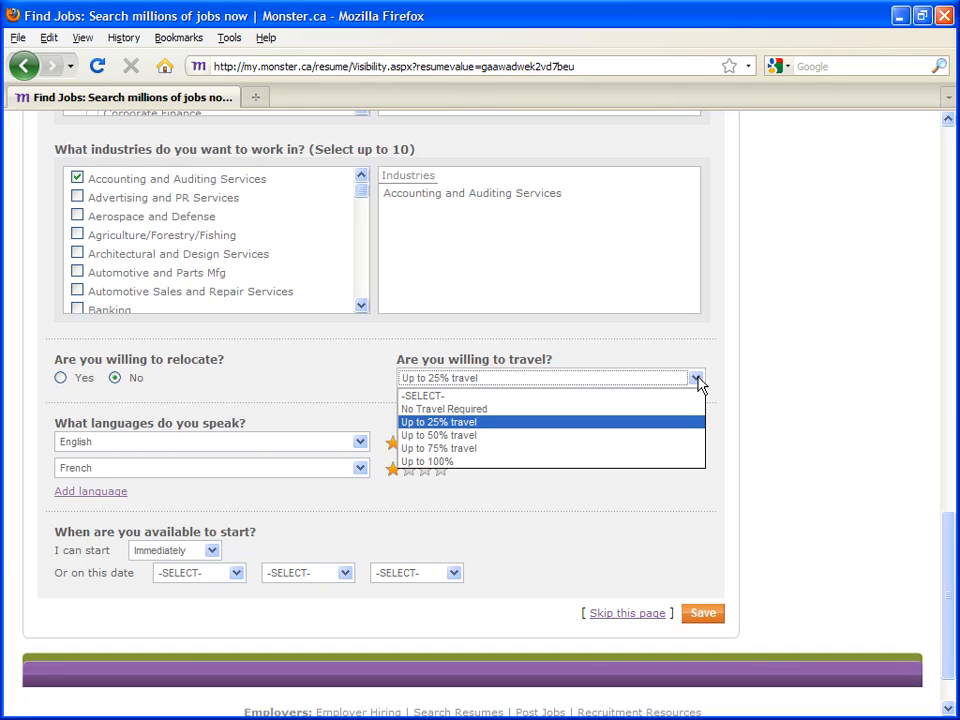
{"action": "left_click", "coordinate": [461, 426]}
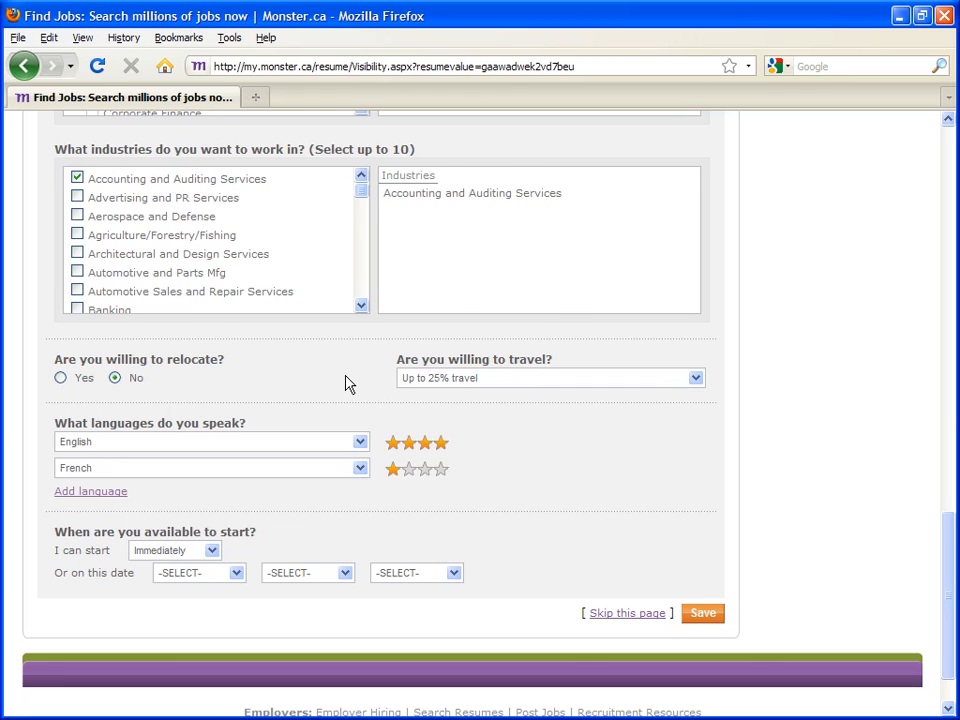
Rate English at four stars and choose French as the second spoken language with one star, Beginner.
{"action": "scroll", "coordinate": [345, 381], "scroll_direction": "down", "scroll_amount": 1}
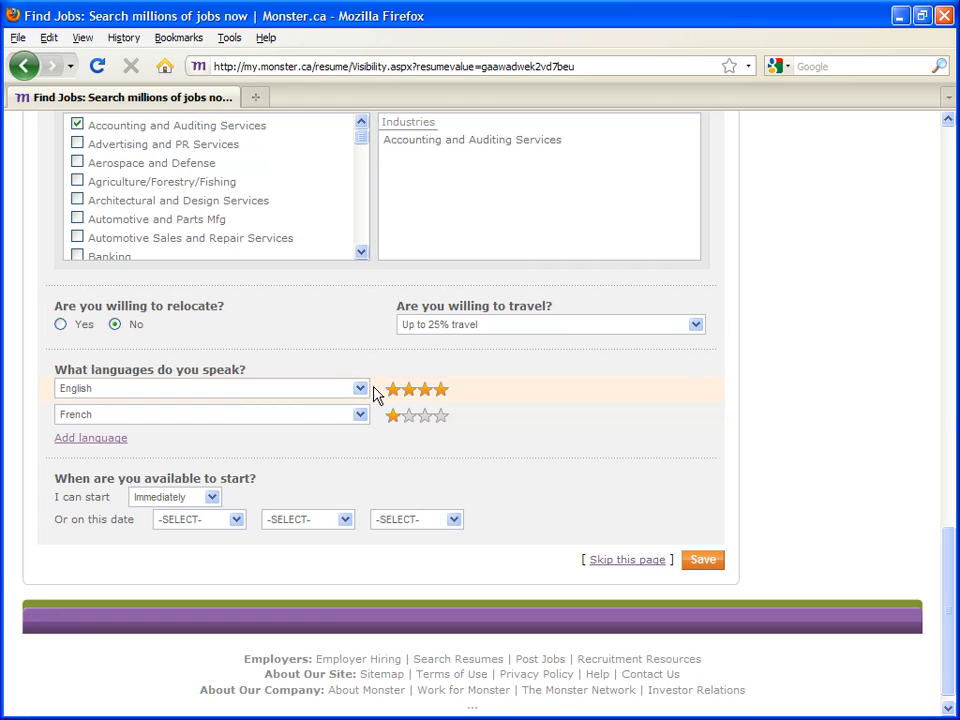
{"action": "left_click", "coordinate": [441, 400]}
{"action": "left_click", "coordinate": [360, 415]}
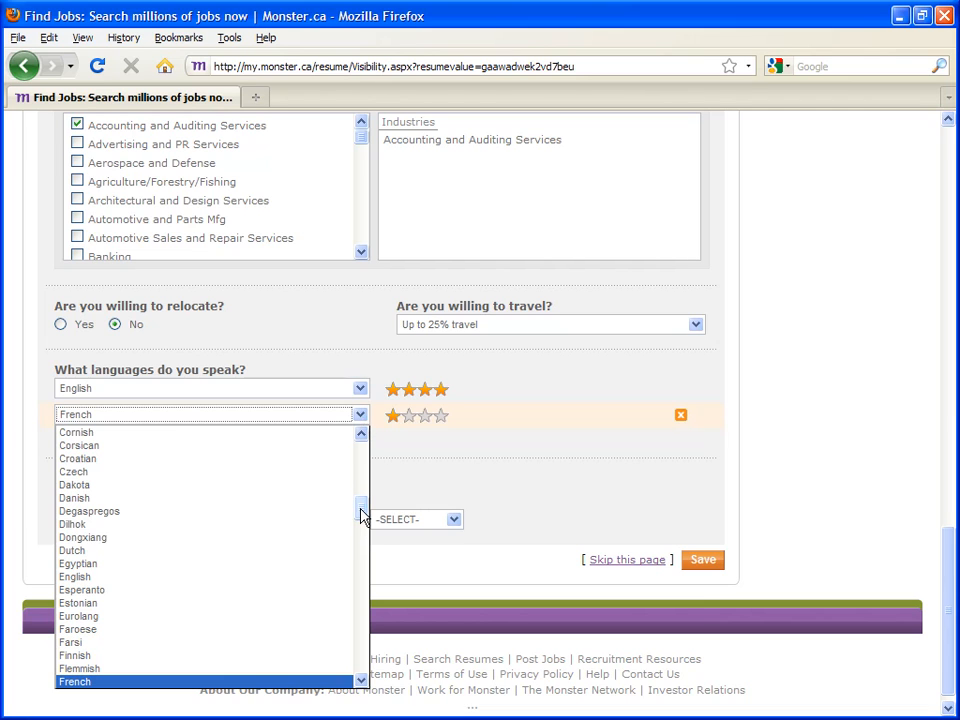
{"action": "mouse_move", "coordinate": [360, 508]}
{"action": "left_mouse_down"}
{"action": "mouse_move", "coordinate": [362, 480]}
{"action": "mouse_move", "coordinate": [364, 520]}
{"action": "left_mouse_up"}
{"action": "left_click", "coordinate": [388, 432]}
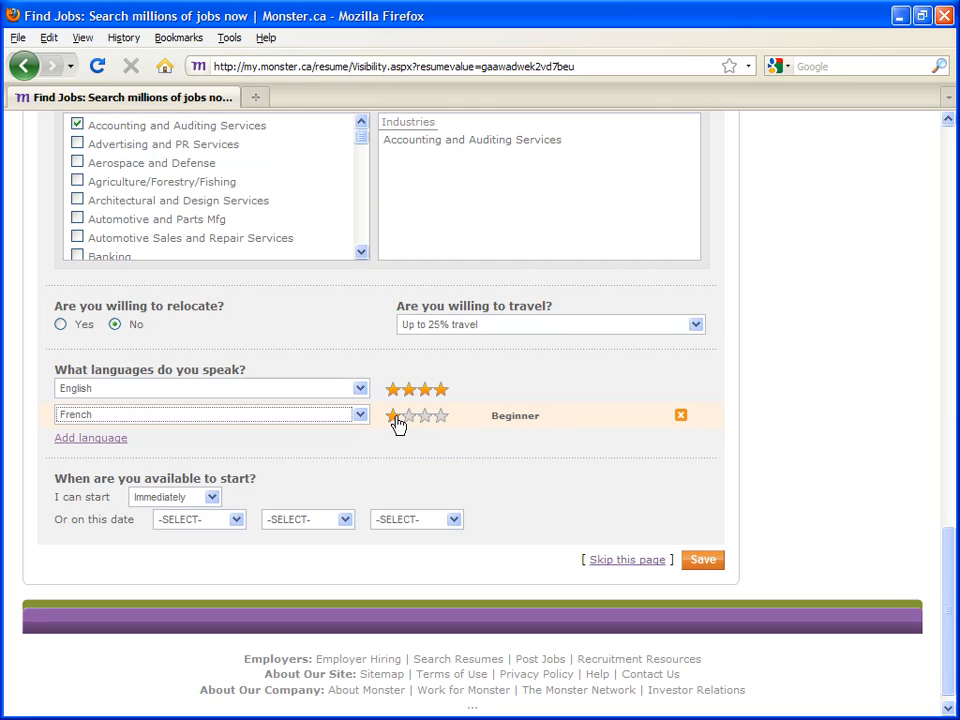
{"action": "left_click", "coordinate": [392, 416]}
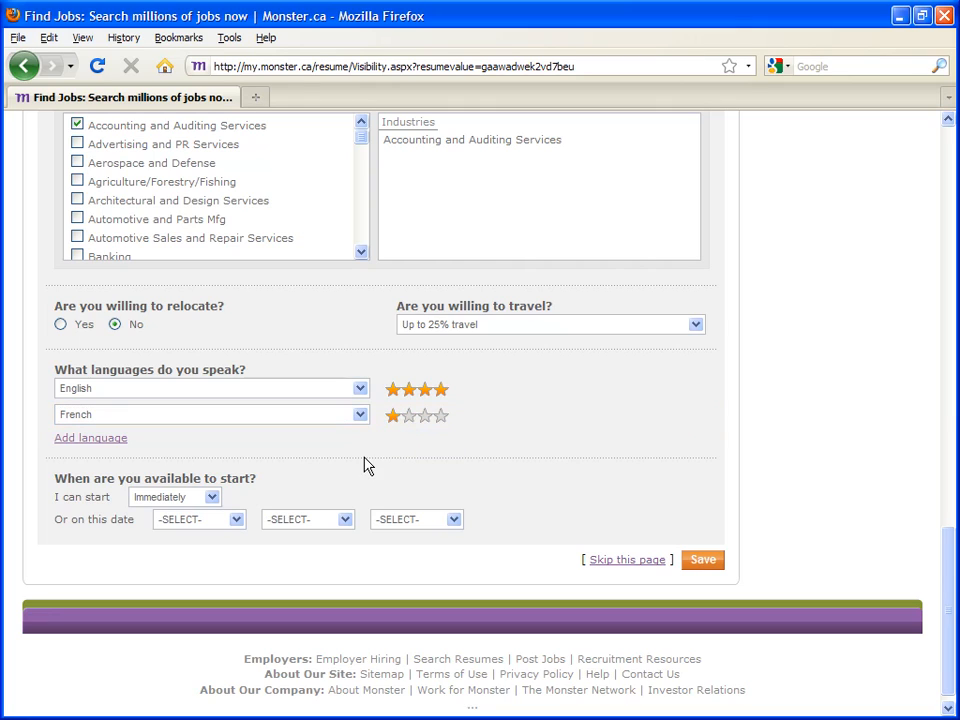
Review the available start-time options and the day choices for a specific start date.
{"action": "scroll", "coordinate": [576, 391], "scroll_direction": "down", "scroll_amount": 1}
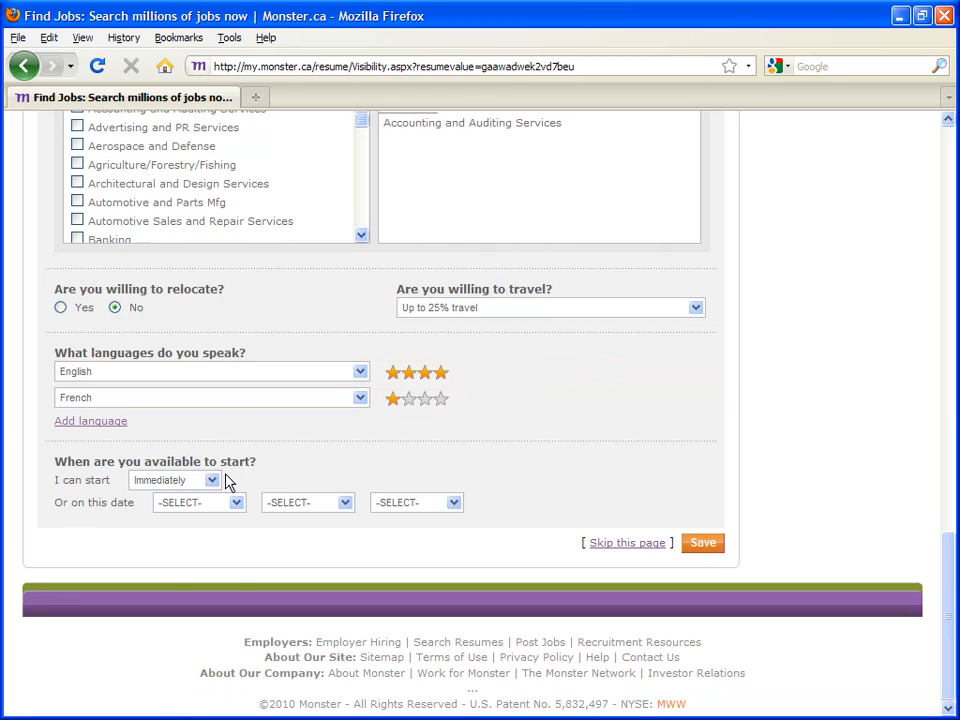
{"action": "left_click", "coordinate": [213, 481]}
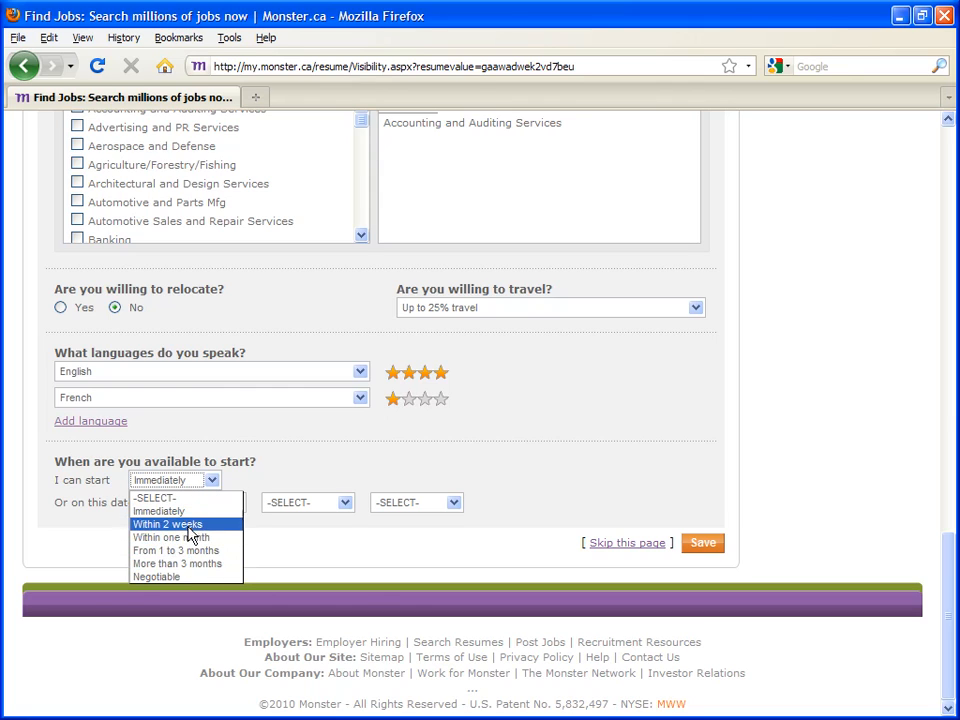
{"action": "left_click", "coordinate": [306, 463]}
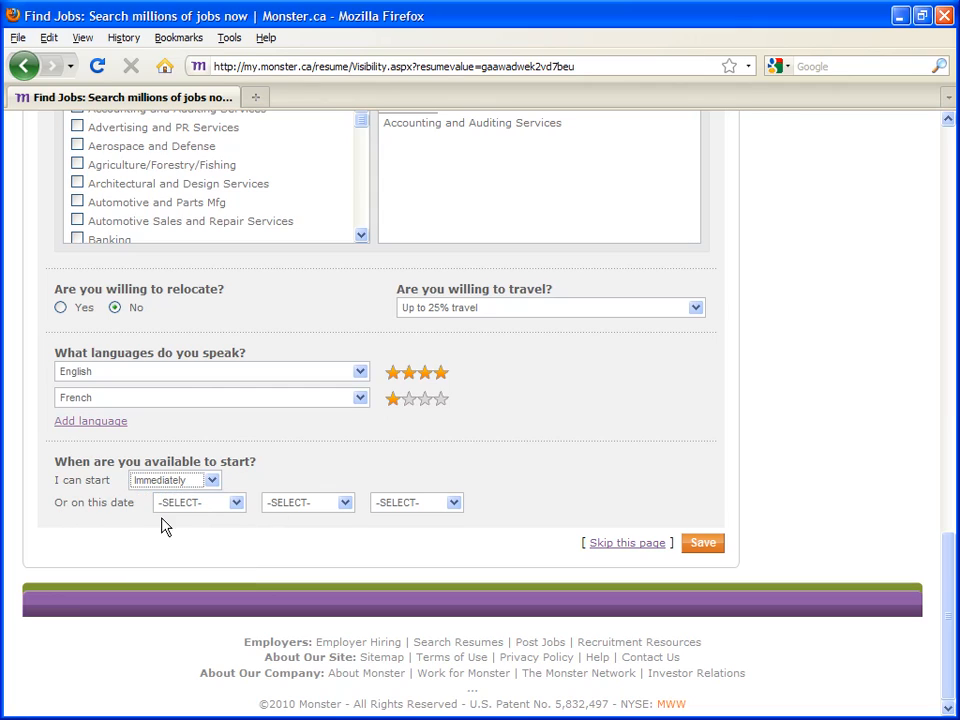
{"action": "left_click", "coordinate": [237, 503]}
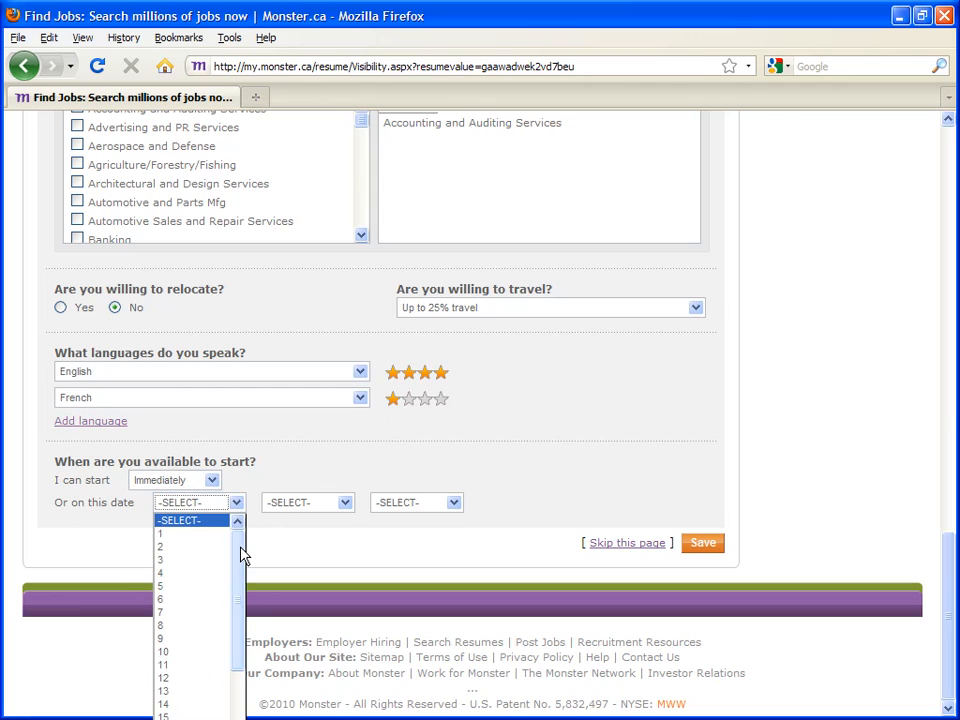
{"action": "left_click", "coordinate": [239, 506]}
{"action": "left_click", "coordinate": [212, 480]}
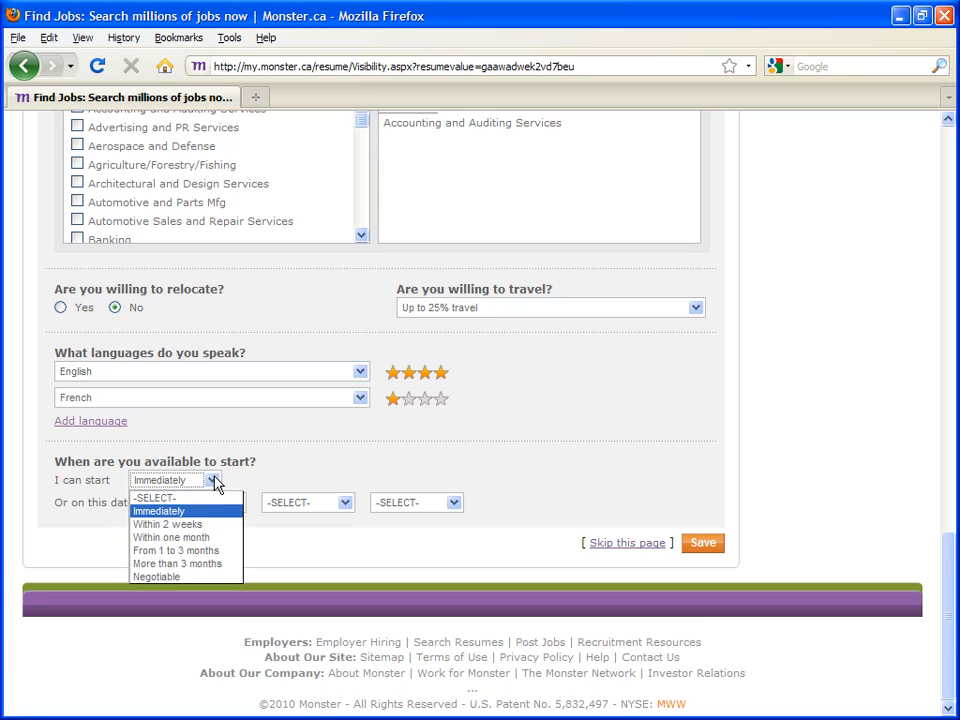
{"action": "left_click", "coordinate": [203, 538]}
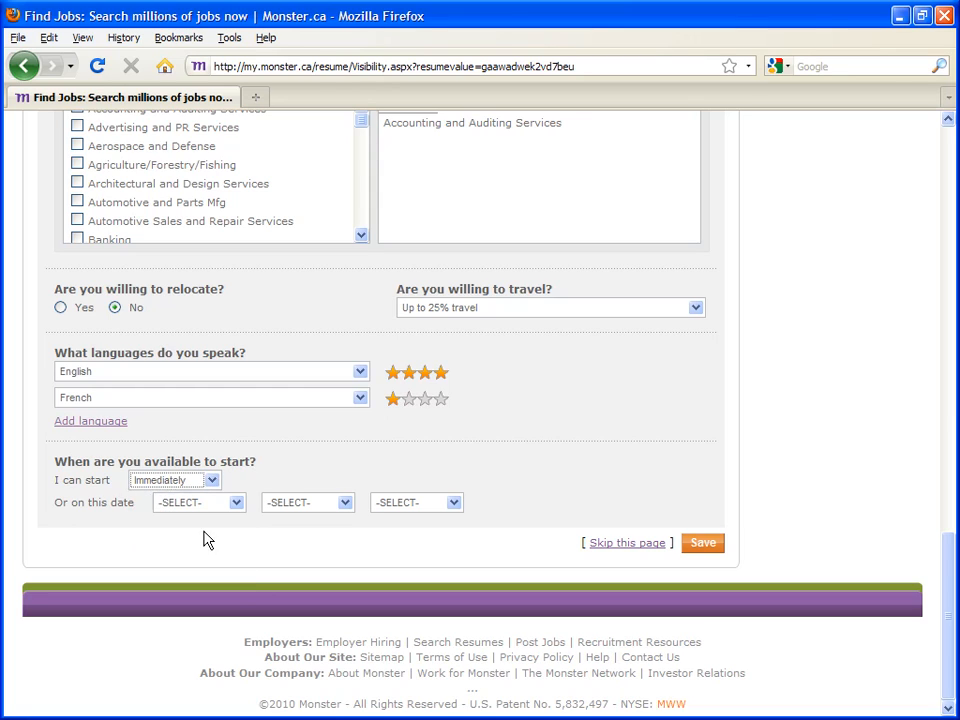
Save the resume visibility details and look over the profile strength and recommended jobs on the confirmation page.
{"action": "left_click", "coordinate": [706, 546]}
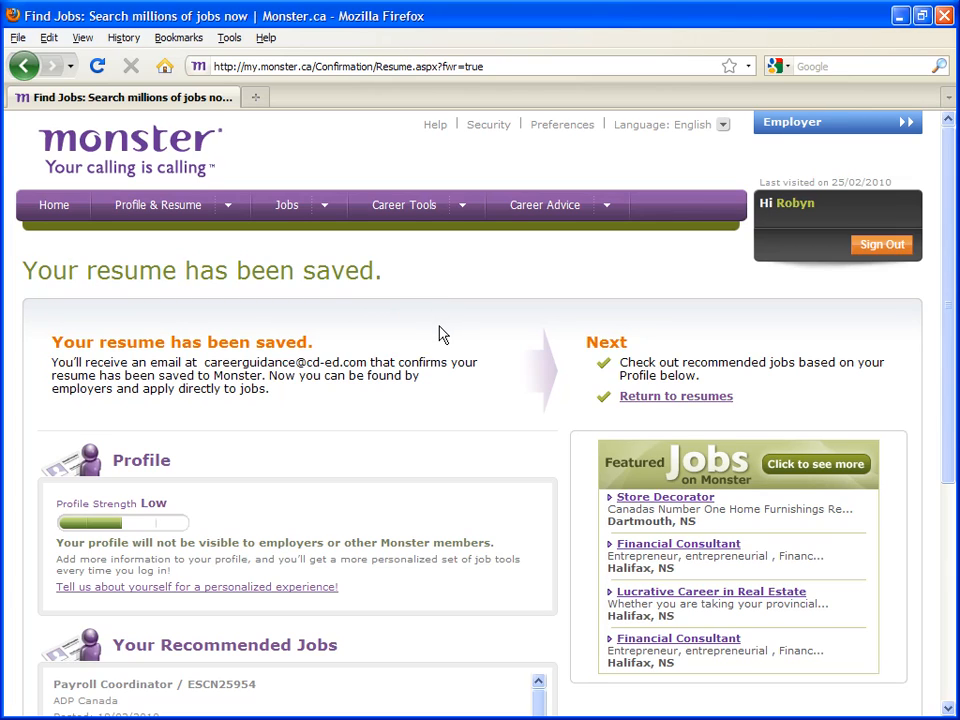
{"action": "scroll", "coordinate": [443, 335], "scroll_direction": "down", "scroll_amount": 1}
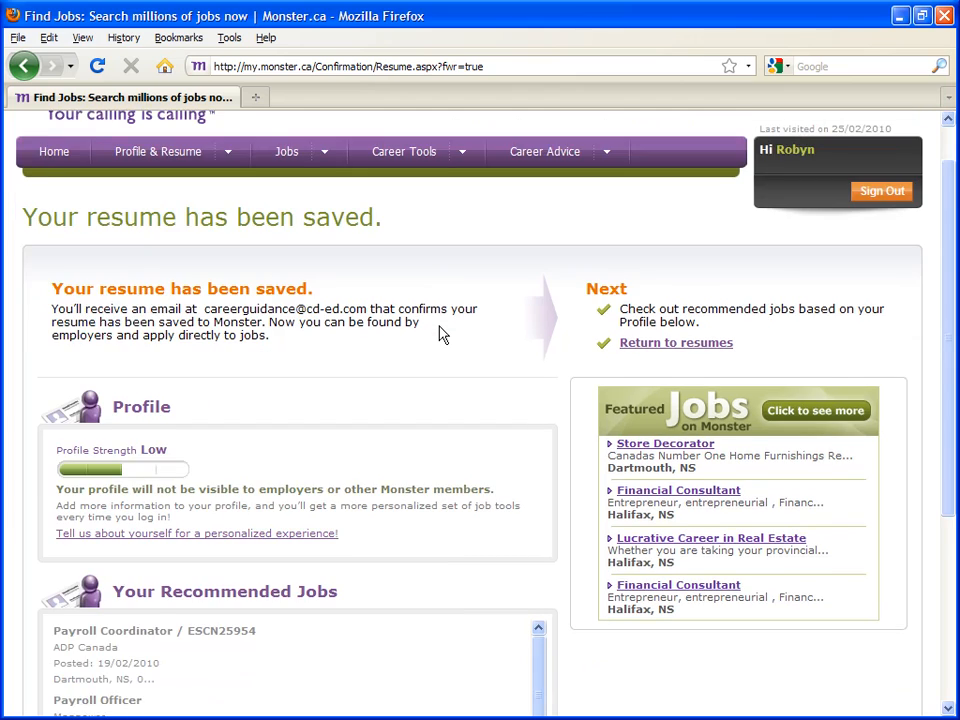
{"action": "scroll", "coordinate": [440, 333], "scroll_direction": "down", "scroll_amount": 4}
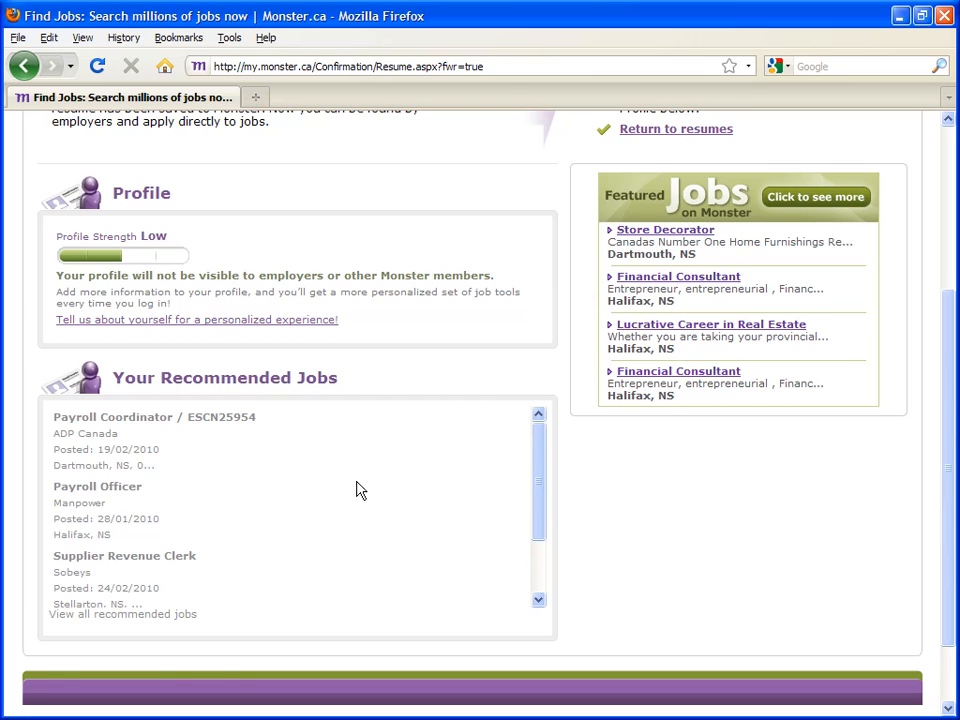
{"action": "scroll", "coordinate": [407, 441], "scroll_direction": "up", "scroll_amount": 4}
{"action": "scroll", "coordinate": [407, 437], "scroll_direction": "up", "scroll_amount": 1}
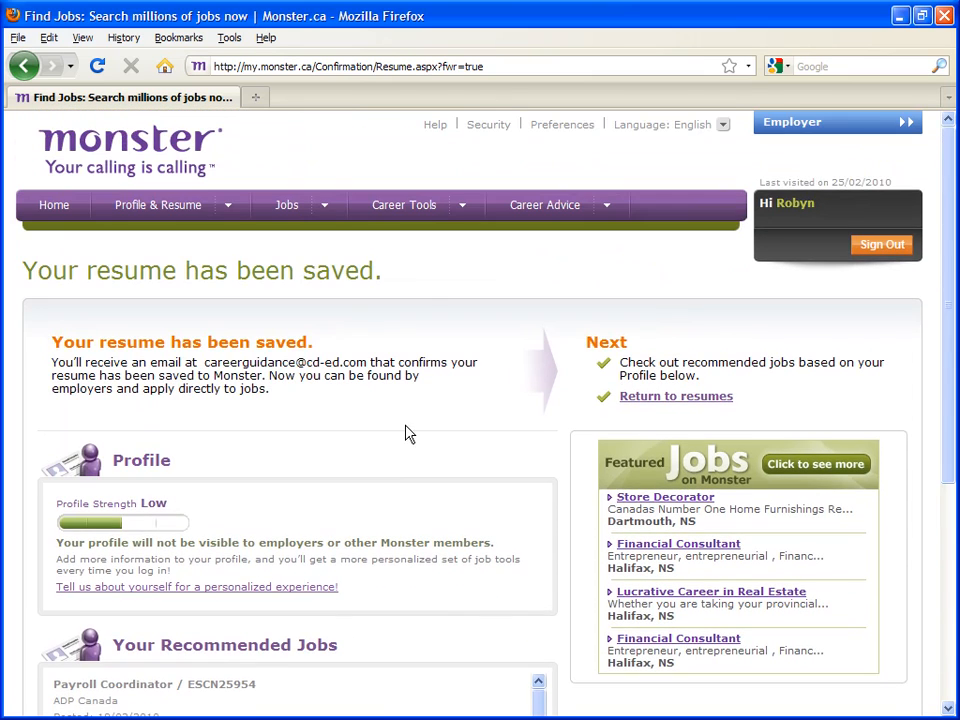